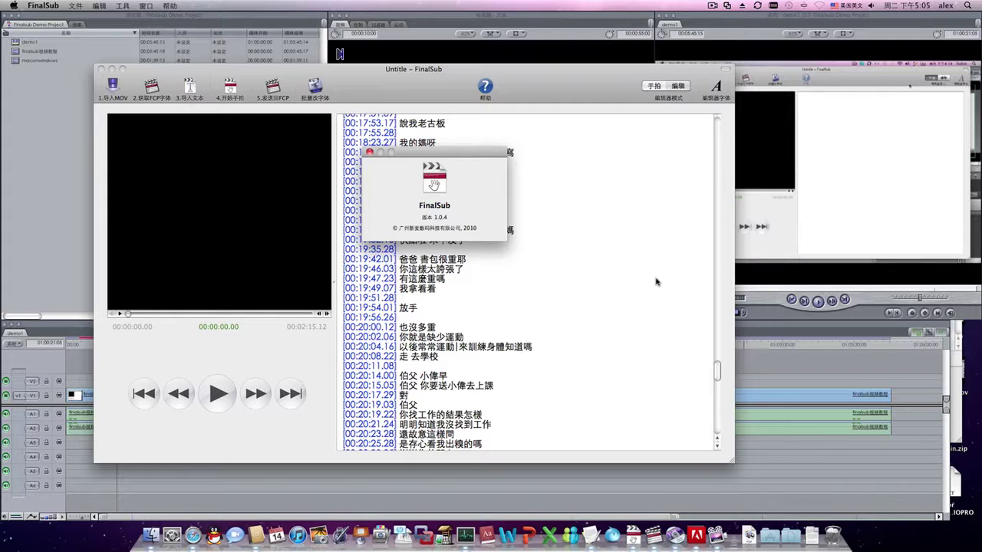
# - Install the TextUp2 subtitle plug-in from FinalSub's 工具 menu, authorising with the admin password
pyautogui.click(369, 151)
pyautogui.click(120, 5)
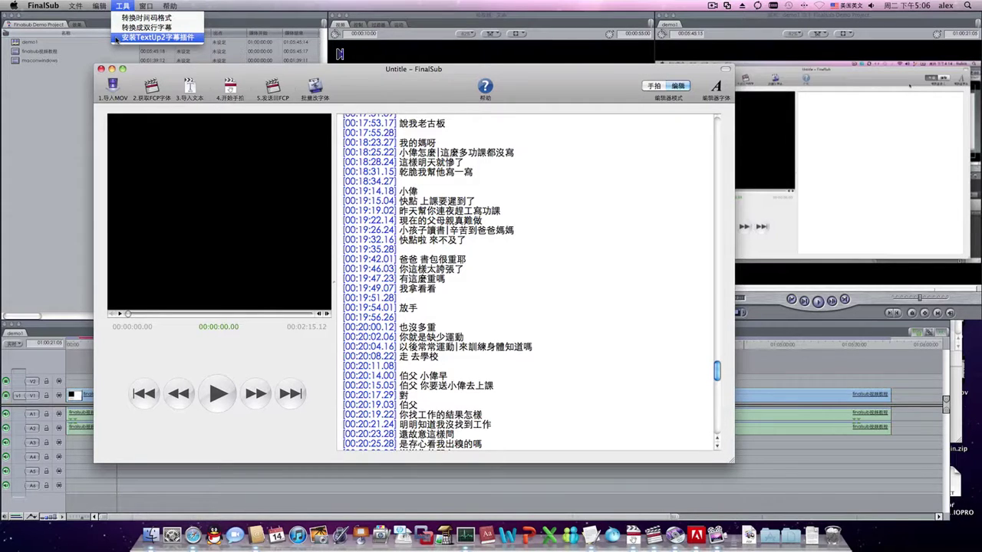
pyautogui.click(117, 37)
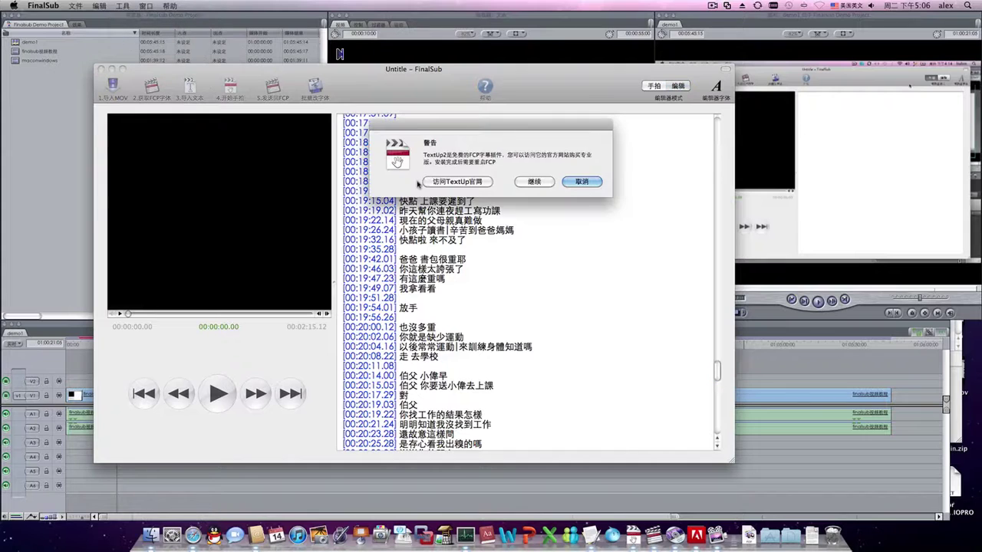
pyautogui.click(534, 183)
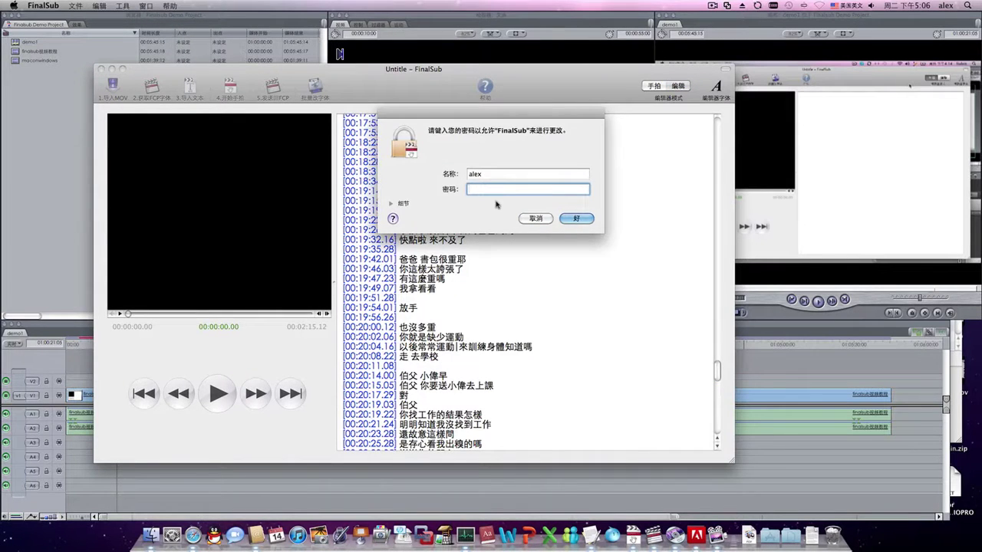
pyautogui.write('password')
pyautogui.press('Return')
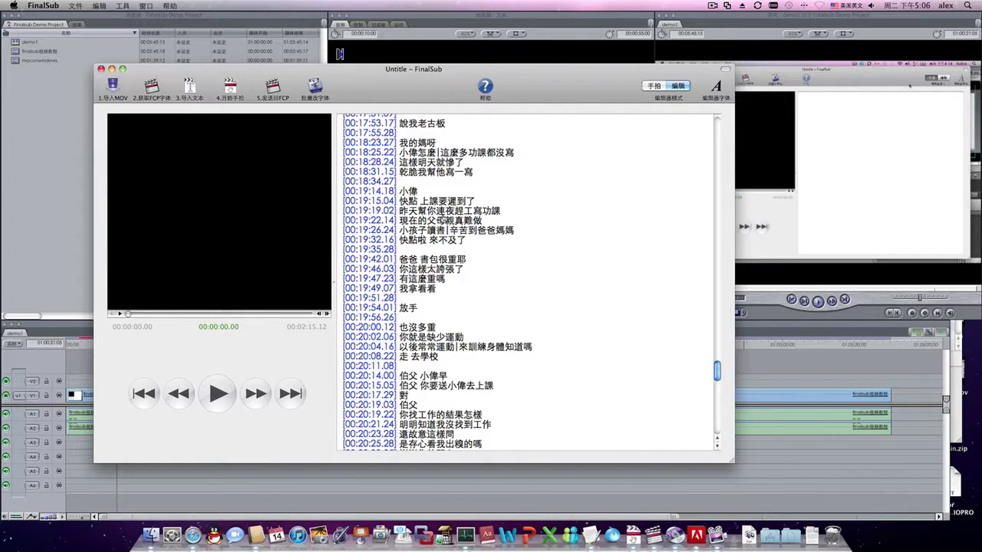
# - Load the Spherico Text > Text Up 2 generator into Final Cut Pro's Viewer
pyautogui.click(767, 376)
pyautogui.click(605, 314)
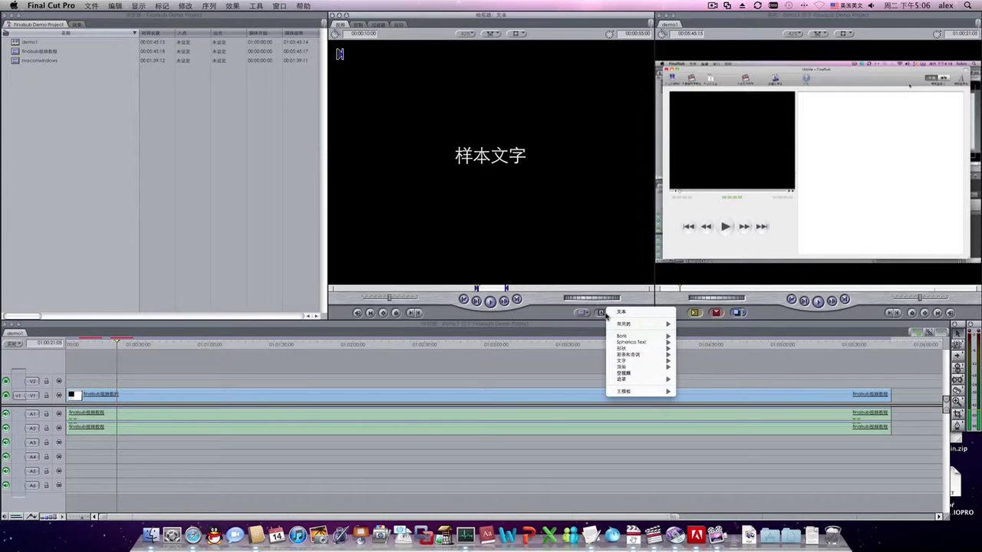
pyautogui.moveTo(637, 346)
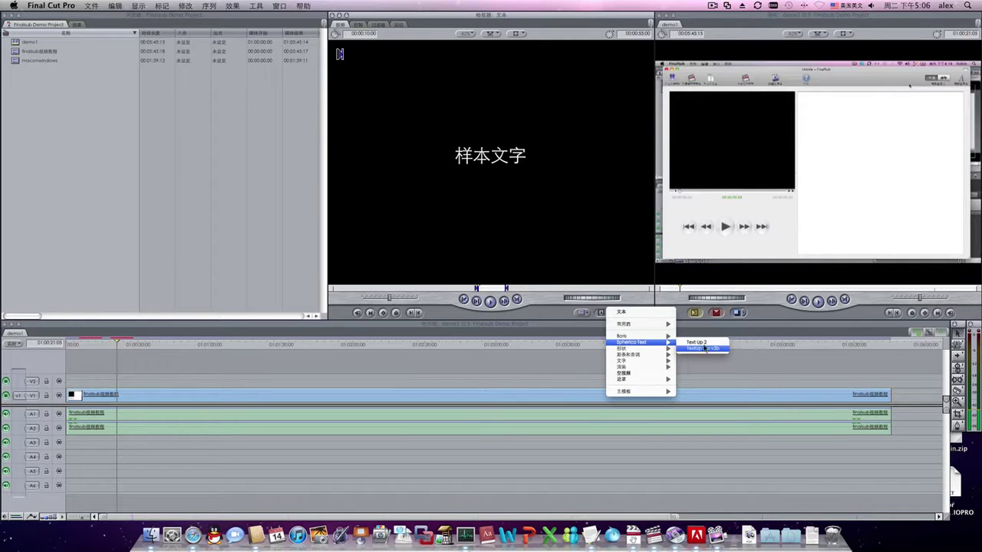
pyautogui.click(696, 342)
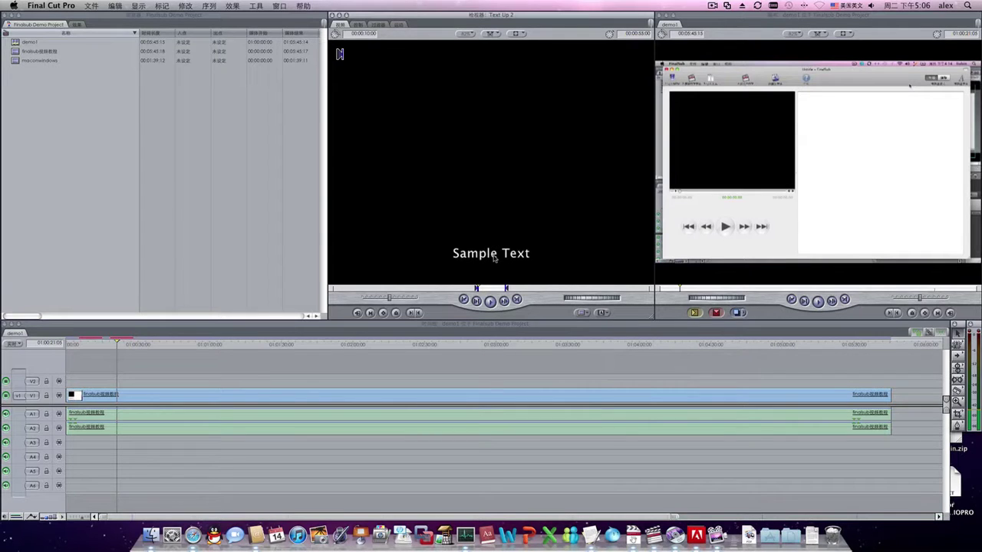
# - Place the Sample Text title on V2, park the playhead on it and show its Controls
pyautogui.moveTo(494, 259); pyautogui.dragTo(117, 380)
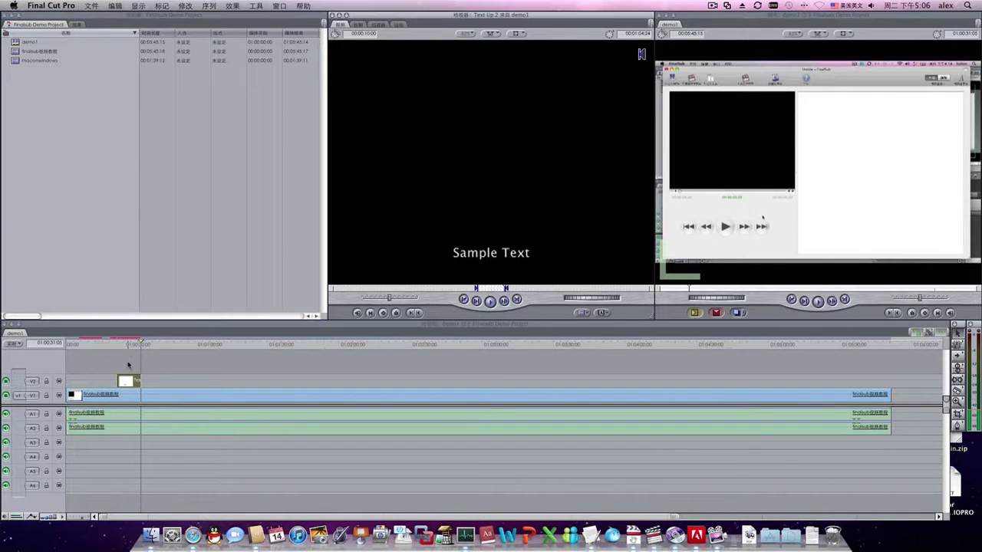
pyautogui.click(129, 345)
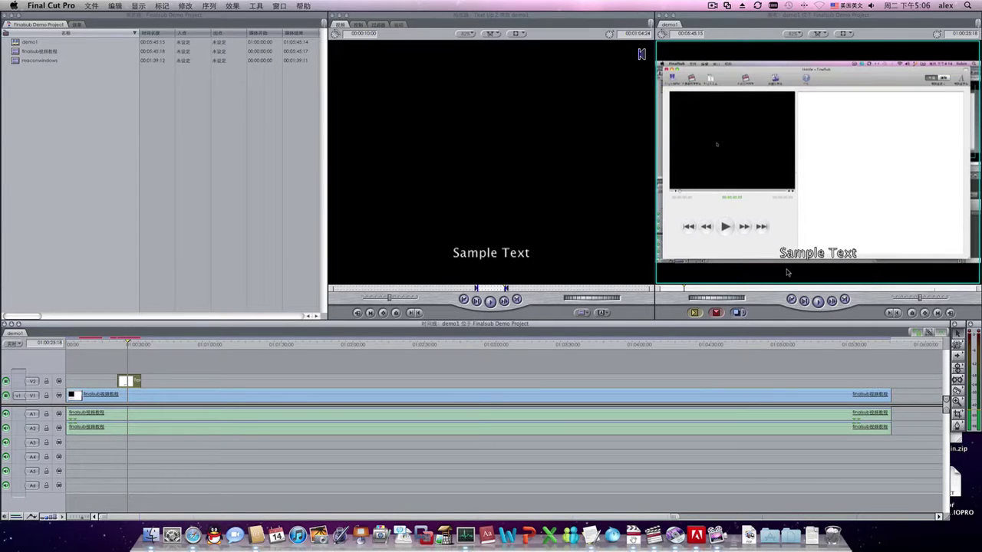
pyautogui.click(361, 25)
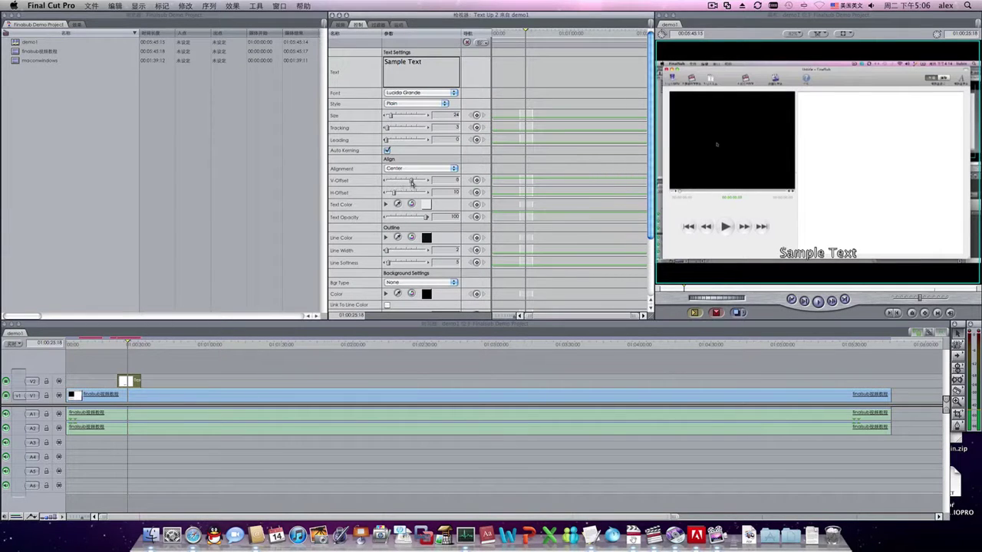
# - Raise the title to V-Offset 12, left-align it and shift it to H-Offset 8
pyautogui.moveTo(411, 182); pyautogui.dragTo(407, 187)
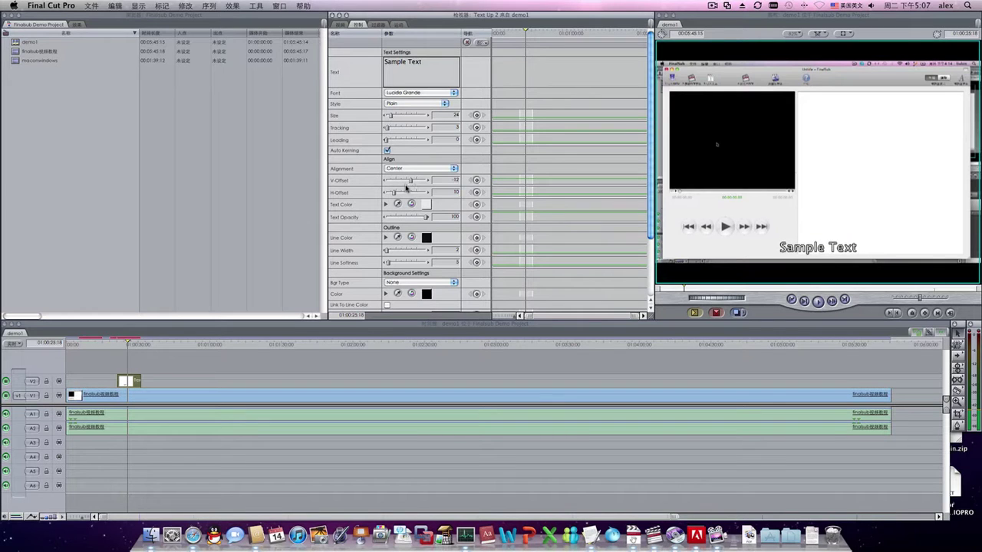
pyautogui.moveTo(392, 193); pyautogui.dragTo(397, 195)
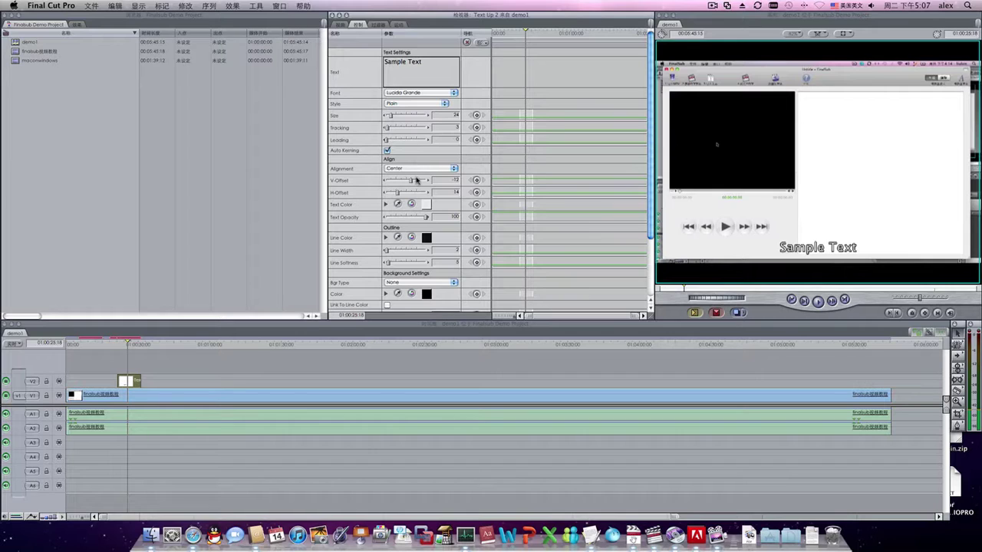
pyautogui.click(416, 168)
pyautogui.click(414, 160)
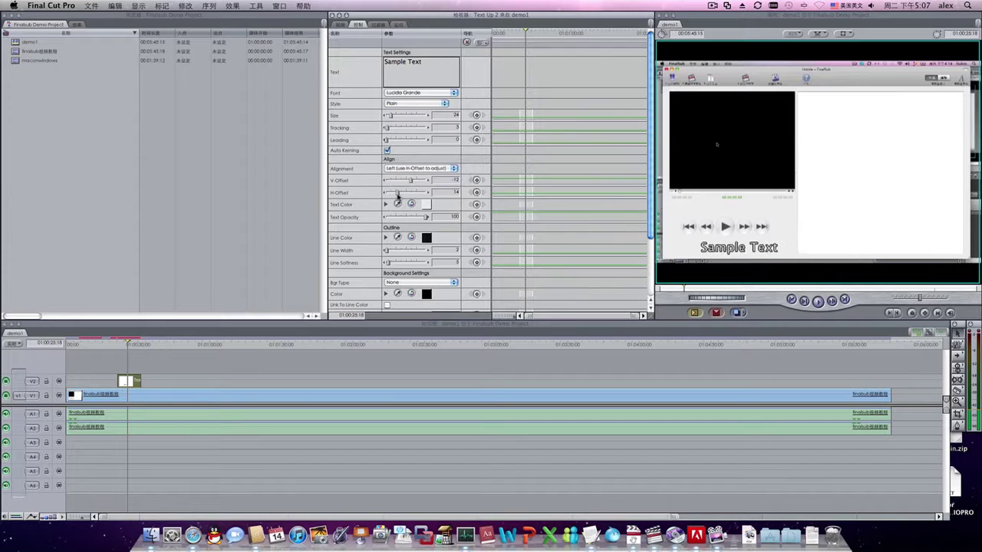
pyautogui.moveTo(398, 197); pyautogui.dragTo(393, 196)
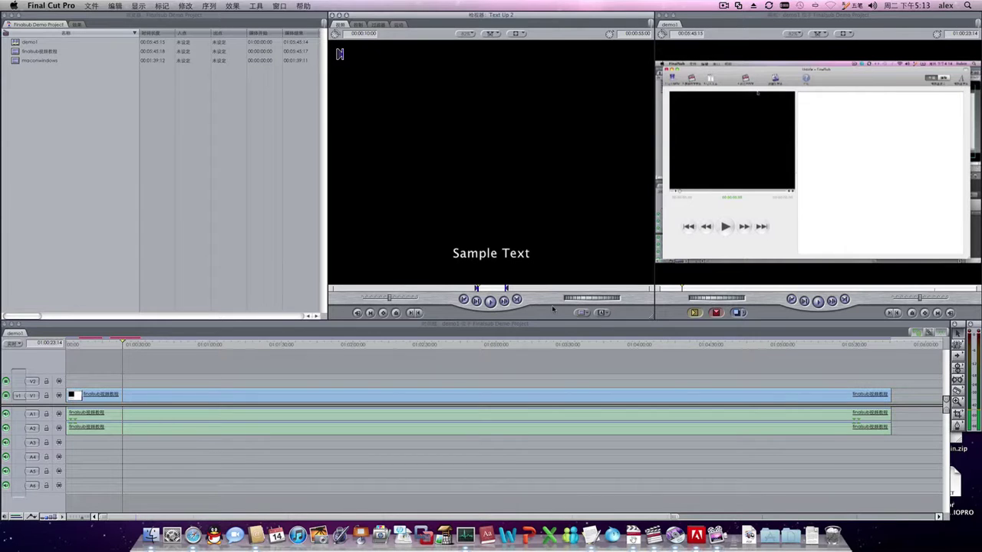
# - Drop a new Text Up 2 title onto V2 at the playhead and show its Controls
pyautogui.click(603, 313)
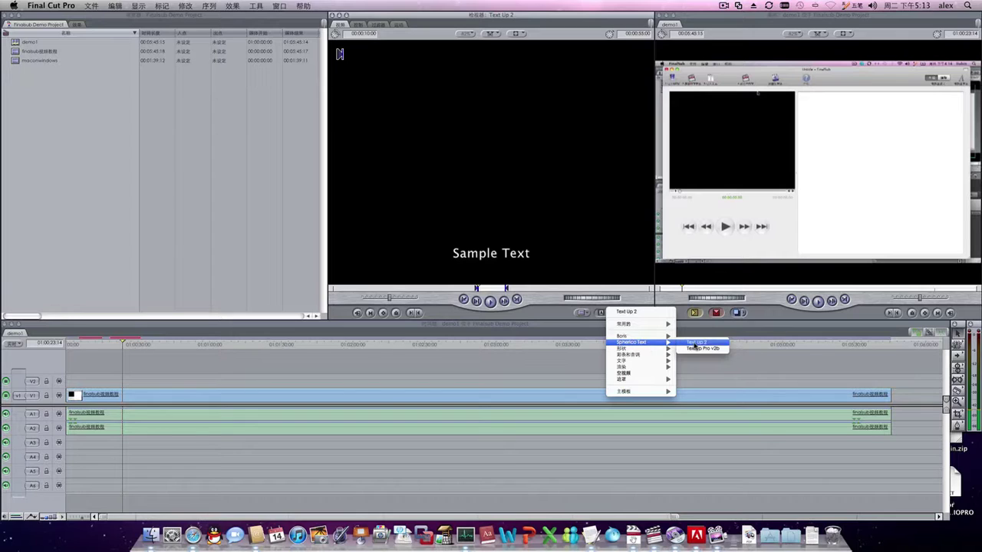
pyautogui.click(694, 344)
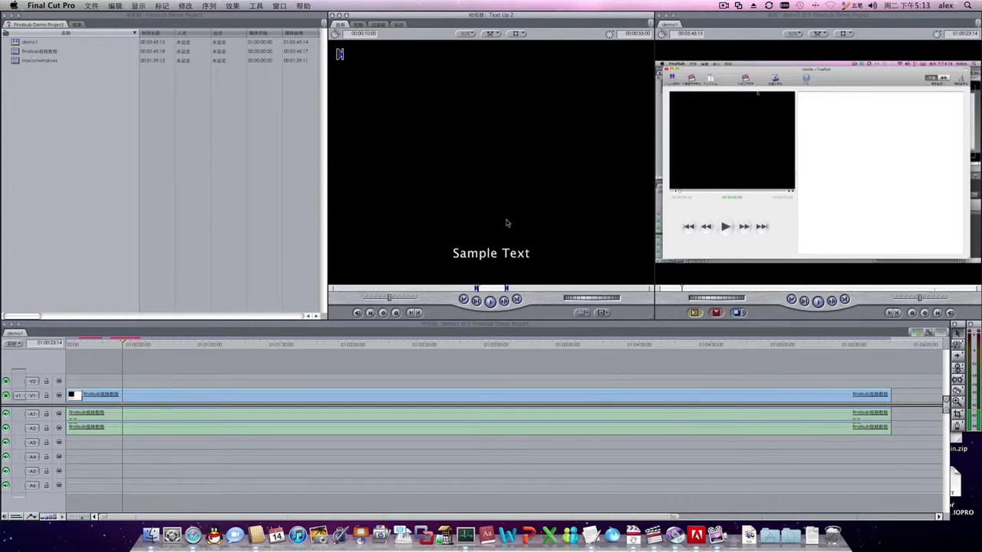
pyautogui.moveTo(497, 219); pyautogui.dragTo(106, 377)
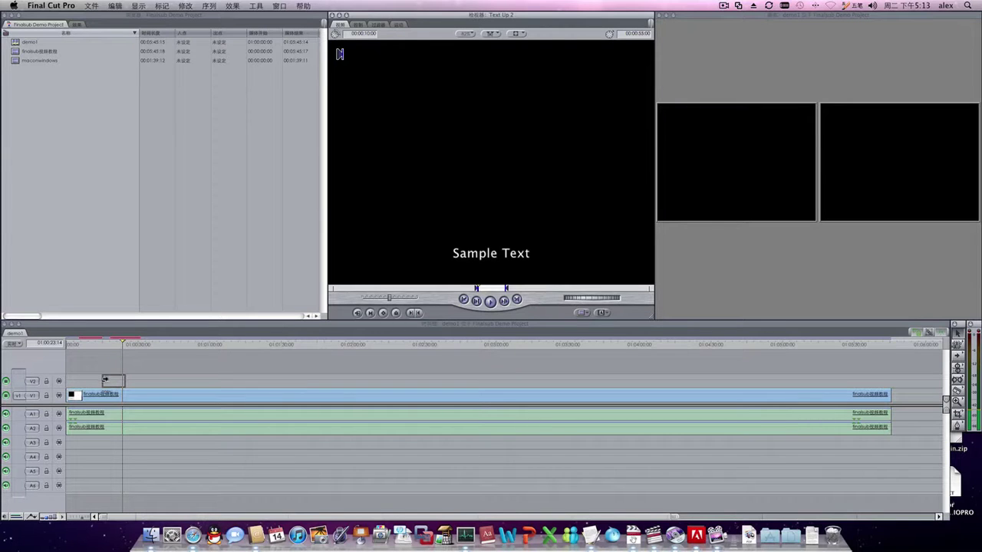
pyautogui.moveTo(105, 377); pyautogui.dragTo(107, 379)
pyautogui.click(112, 346)
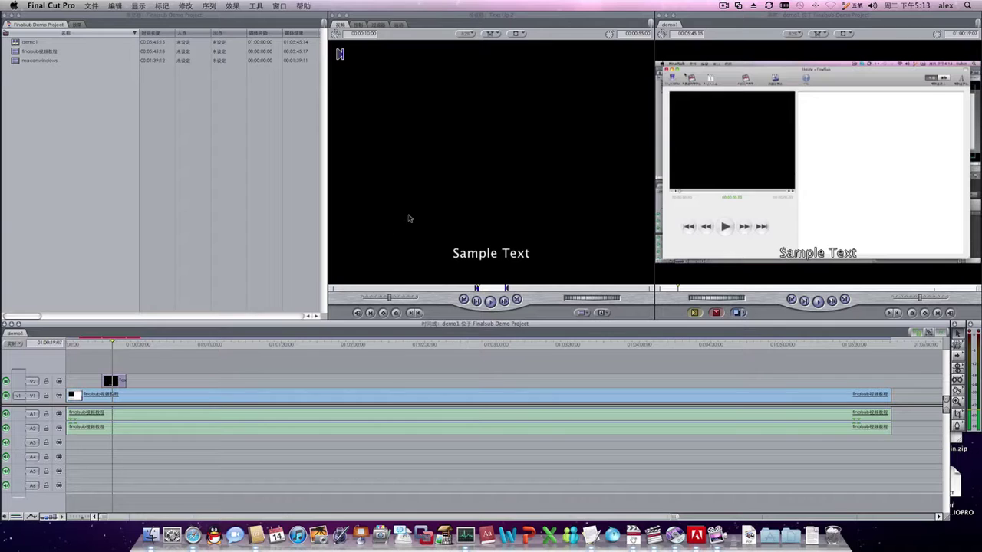
pyautogui.click(363, 28)
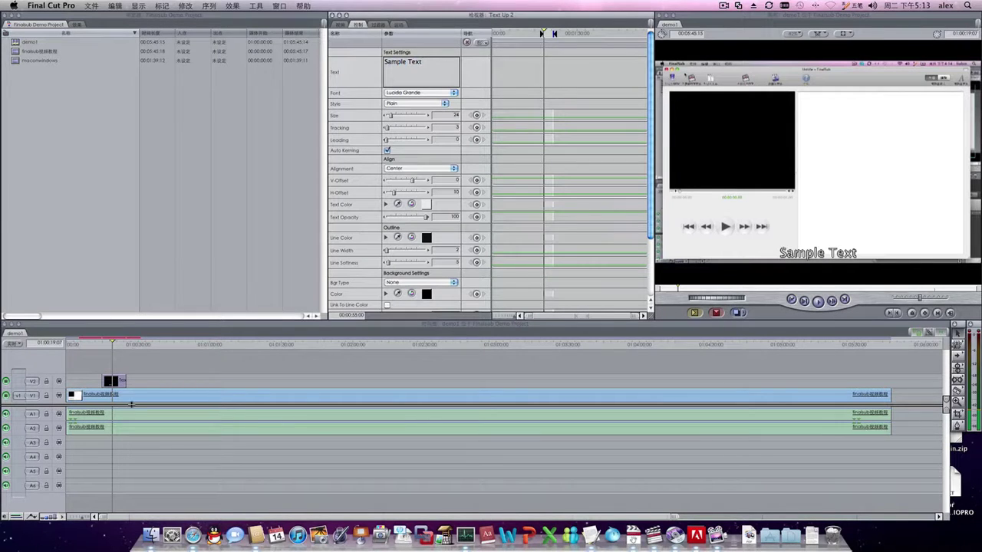
# - Add a second line '样本文字' under 'Sample Text' and preview it in the Canvas
pyautogui.doubleClick(123, 382)
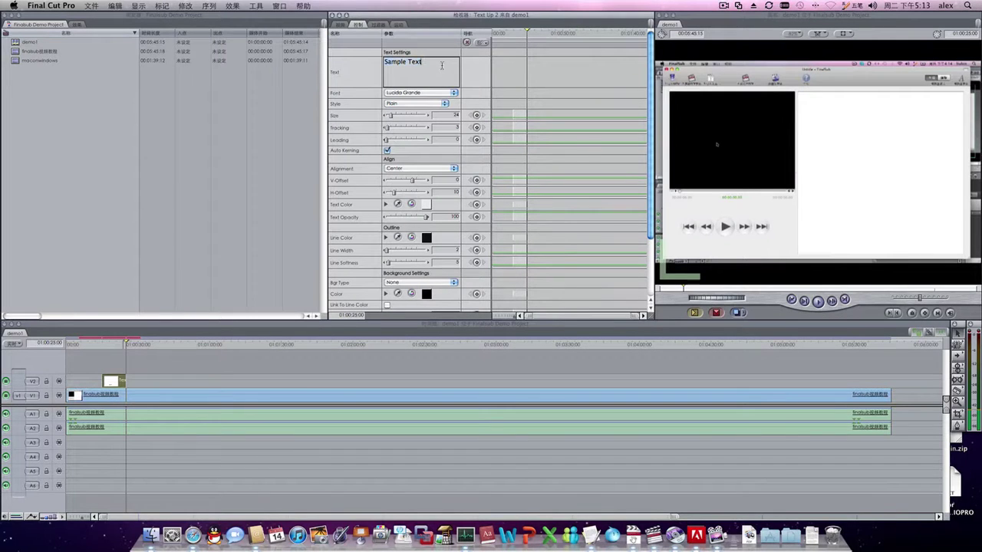
pyautogui.write('样本文字')
pyautogui.click(109, 345)
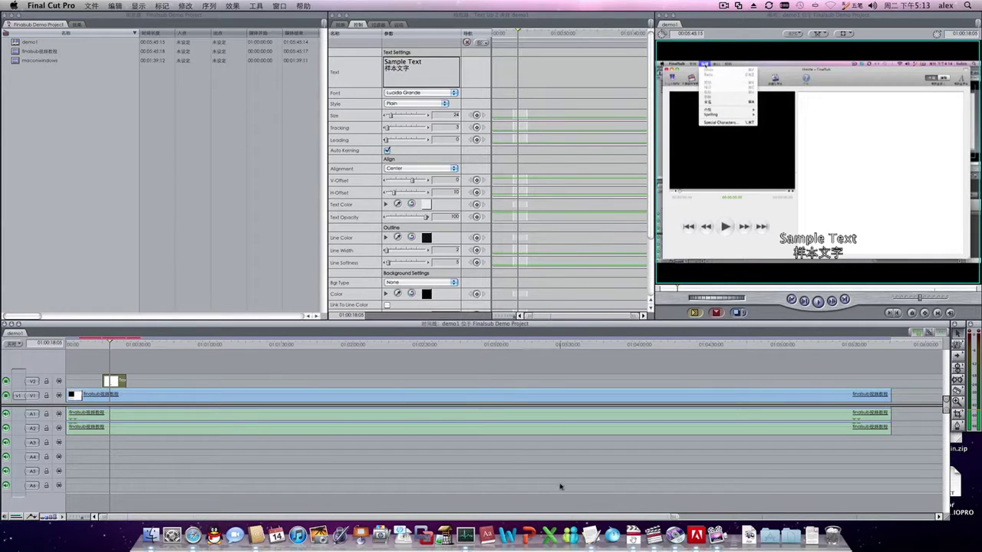
# - Import the Sample Text subtitle from Final Cut Pro into FinalSub's editor
pyautogui.click(634, 534)
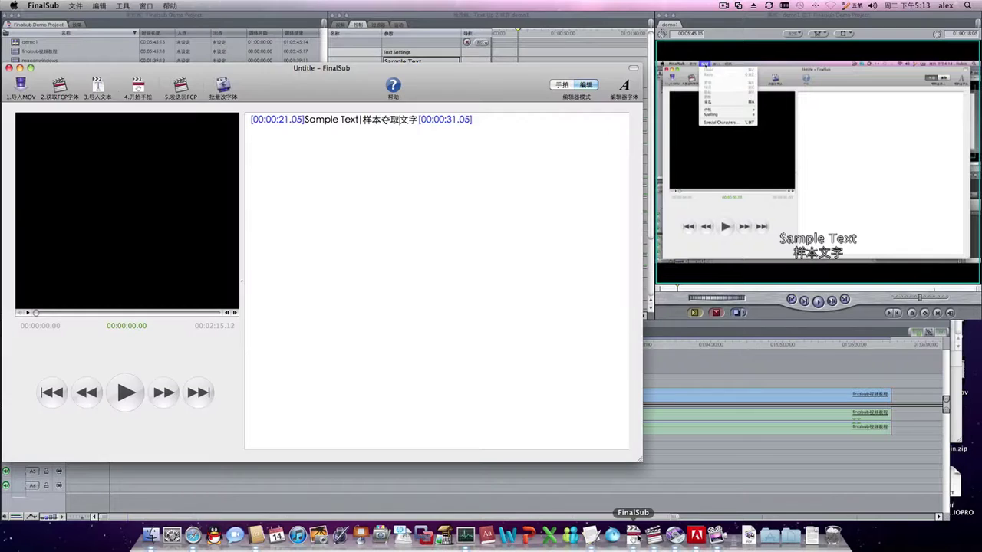
pyautogui.click(70, 90)
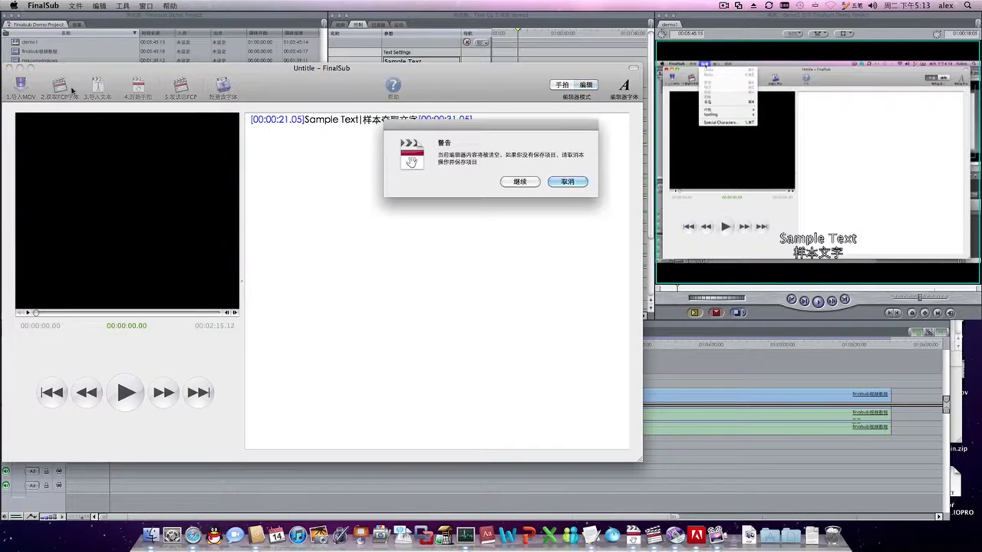
pyautogui.click(512, 181)
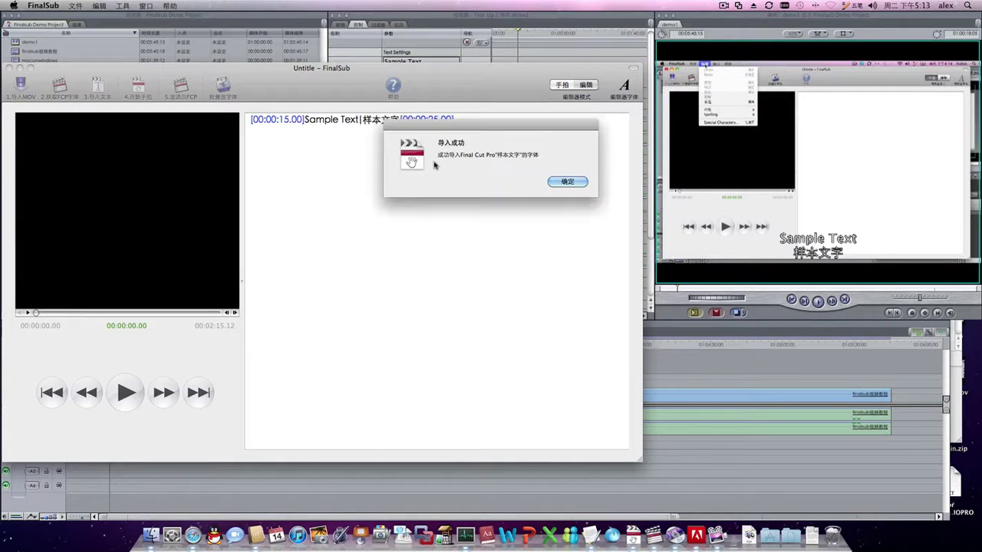
pyautogui.click(566, 181)
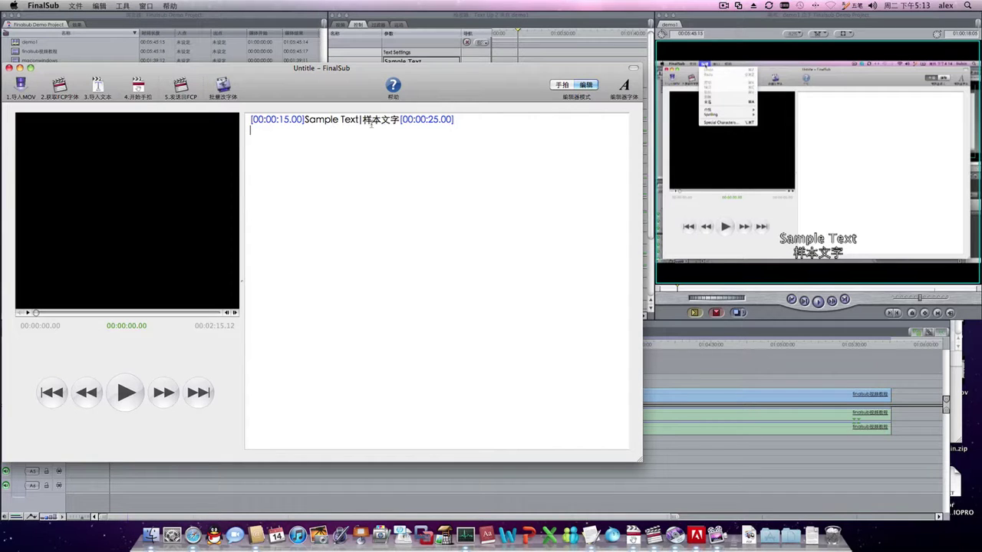
# - Change the subtitle's Chinese line to '样本顺利文字'
pyautogui.click(359, 119)
pyautogui.click(373, 136)
pyautogui.write('顺利')
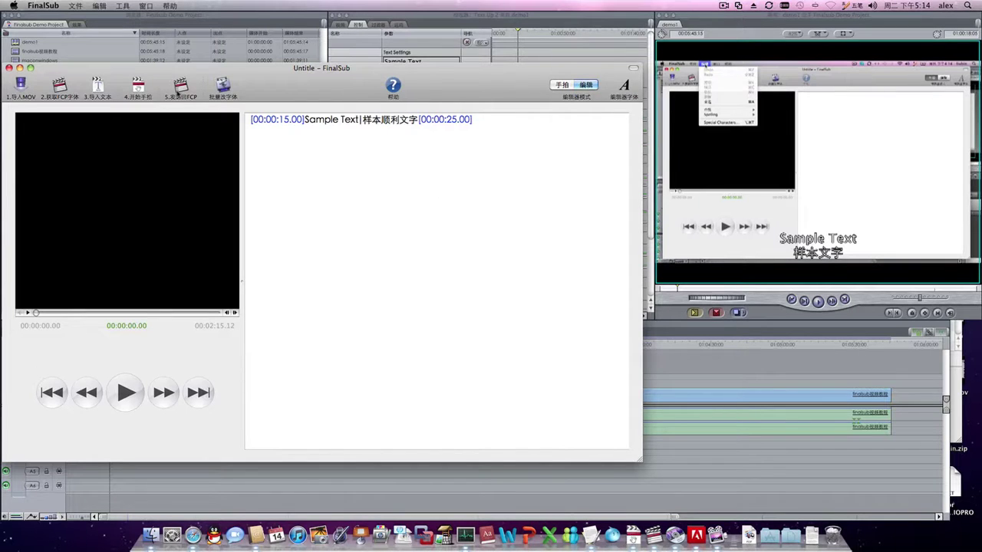
# - Send the edited subtitle back to Final Cut Pro as a new sequence
pyautogui.click(181, 88)
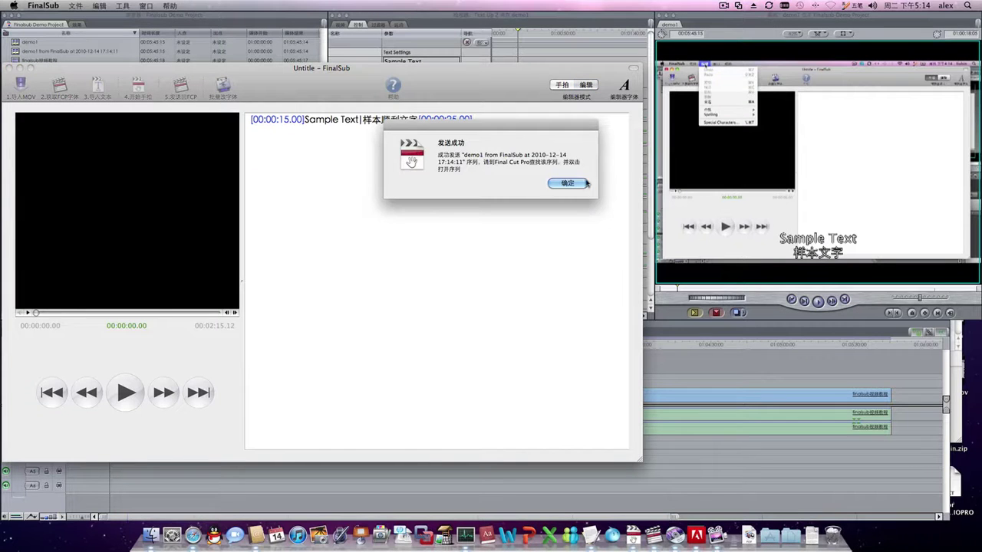
pyautogui.click(574, 186)
pyautogui.click(28, 57)
# - Open the 'demo1 from FinalSub' sequence and jump to its Sample Text subtitle
pyautogui.click(26, 51)
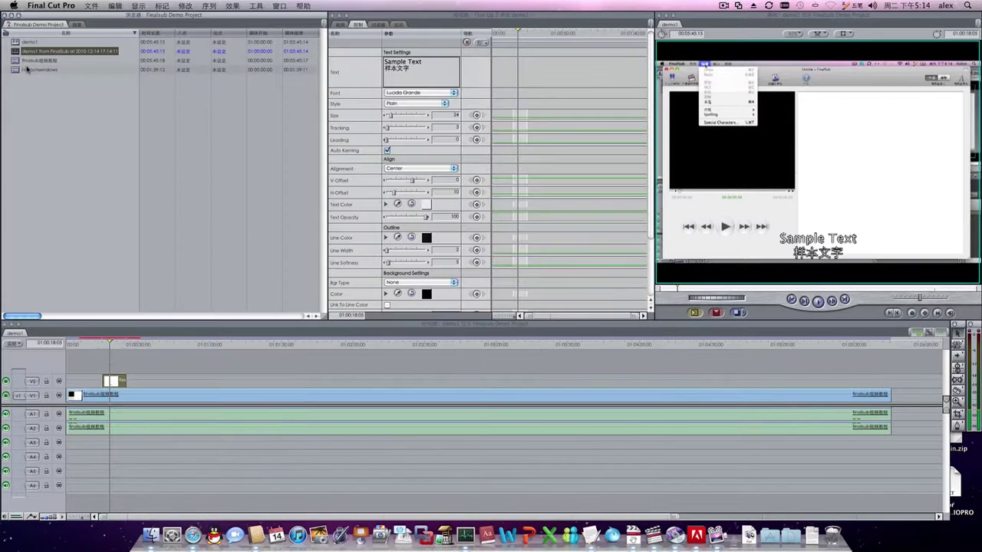
pyautogui.doubleClick(27, 51)
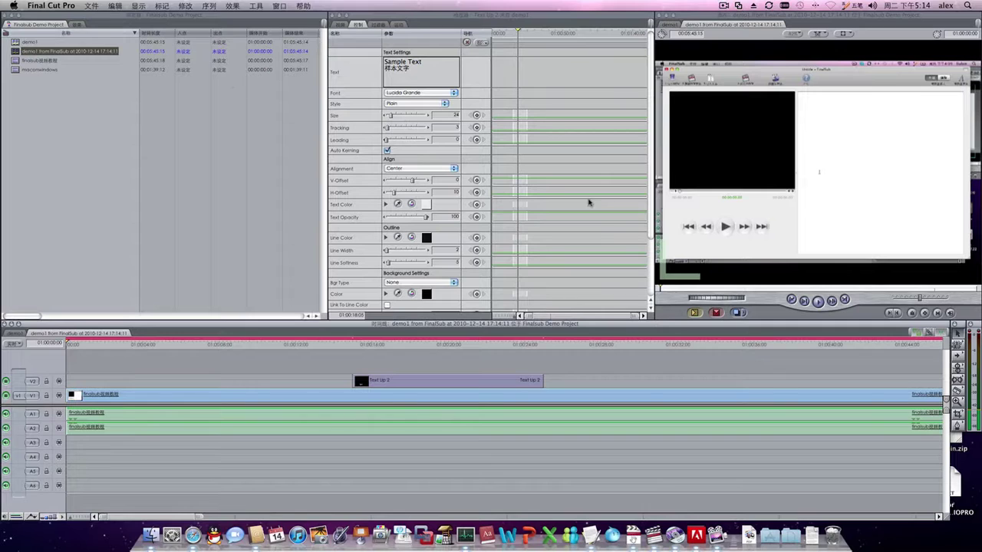
pyautogui.click(406, 347)
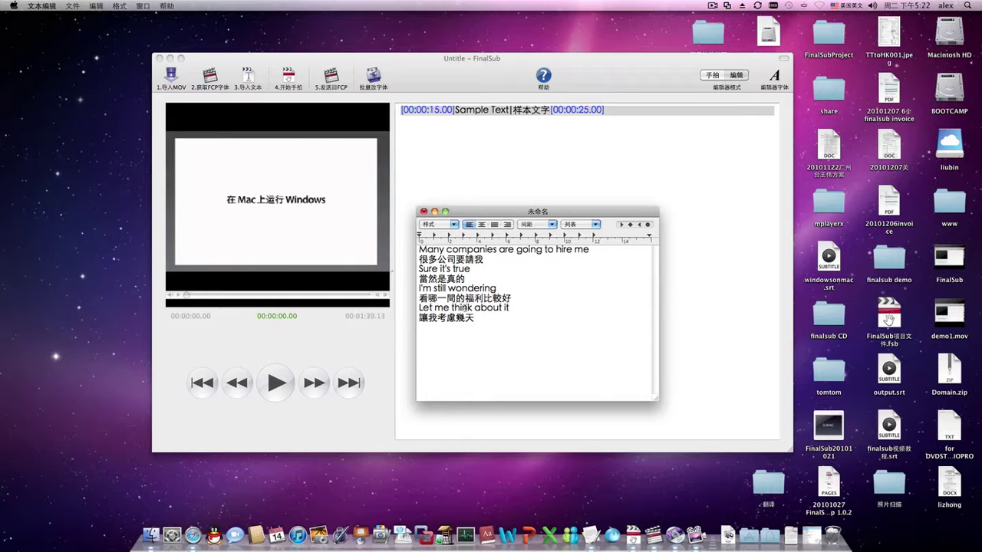
# - Copy all eight English and Chinese lines from TextEdit and paste them over FinalSub's sample subtitle
pyautogui.press('super+a')
pyautogui.press('super+c')
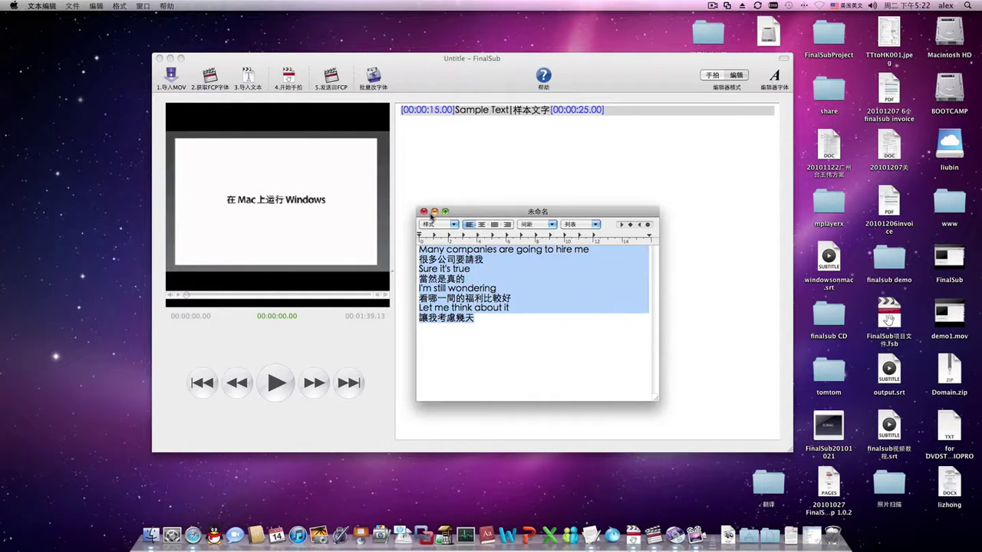
pyautogui.click(438, 145)
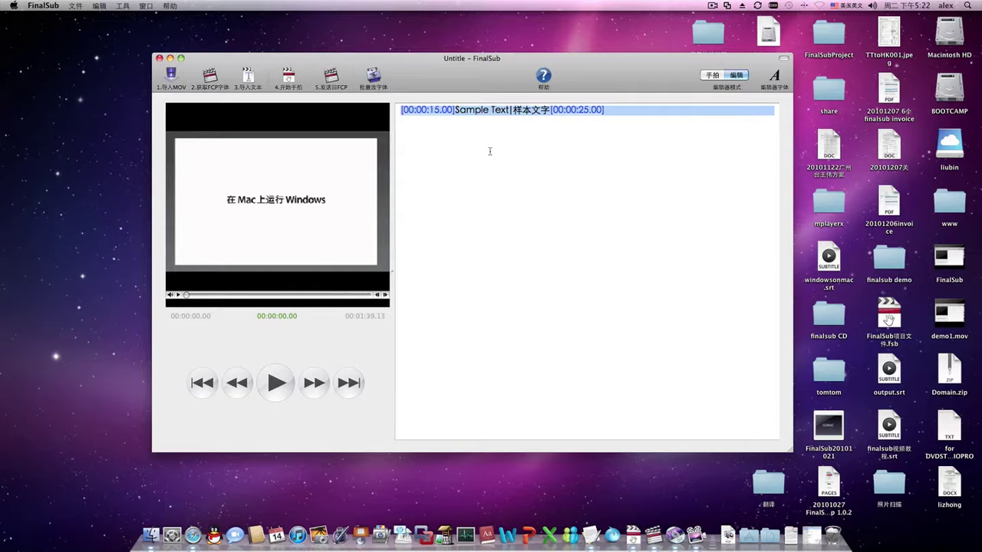
pyautogui.press('super+v')
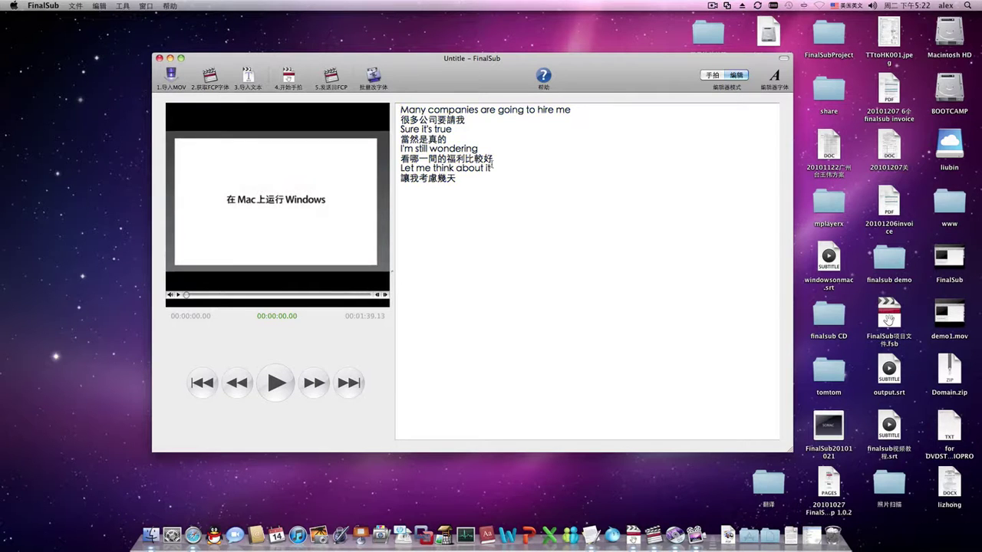
pyautogui.click(401, 113)
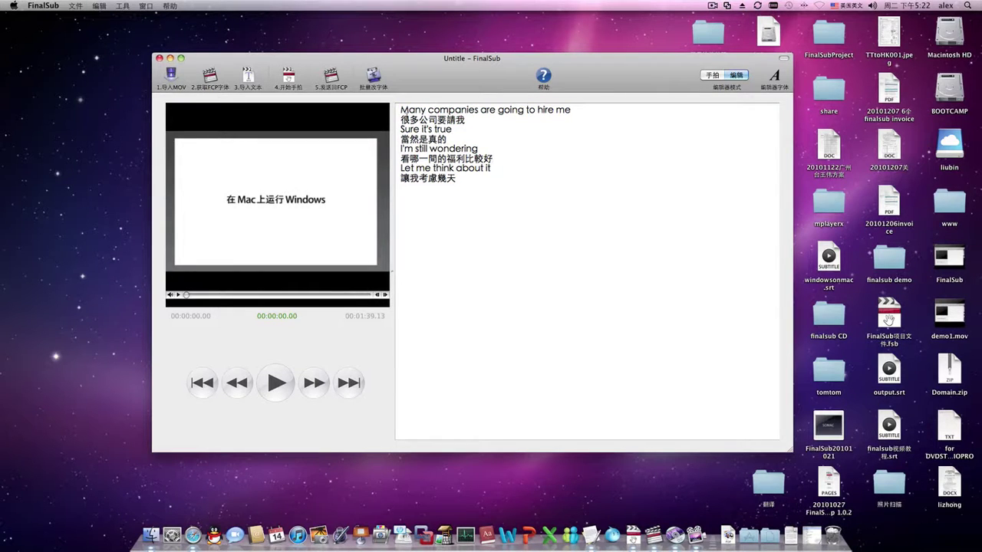
pyautogui.click(123, 6)
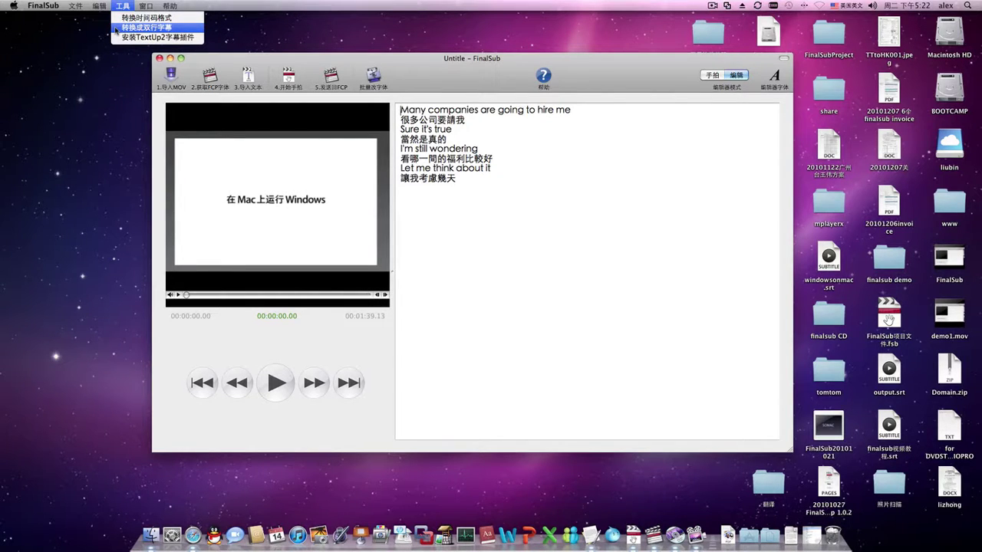
# - Run 工具 > 转换成双行字幕 to join each English line with its Chinese translation
pyautogui.click(145, 27)
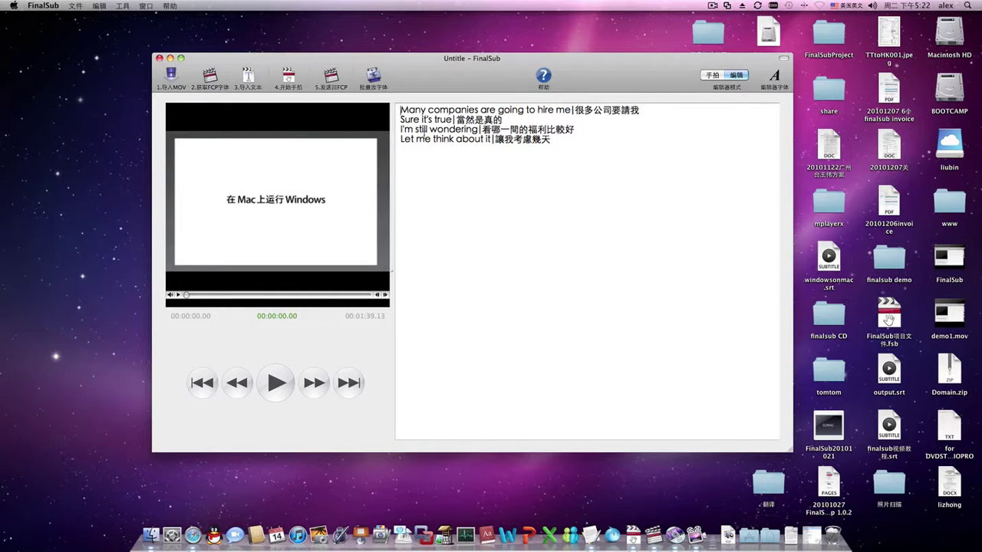
# - Hand-time the four subtitles during playback (00:00:00.23 to 00:00:08.17) and send them to Final Cut Pro
pyautogui.click(707, 75)
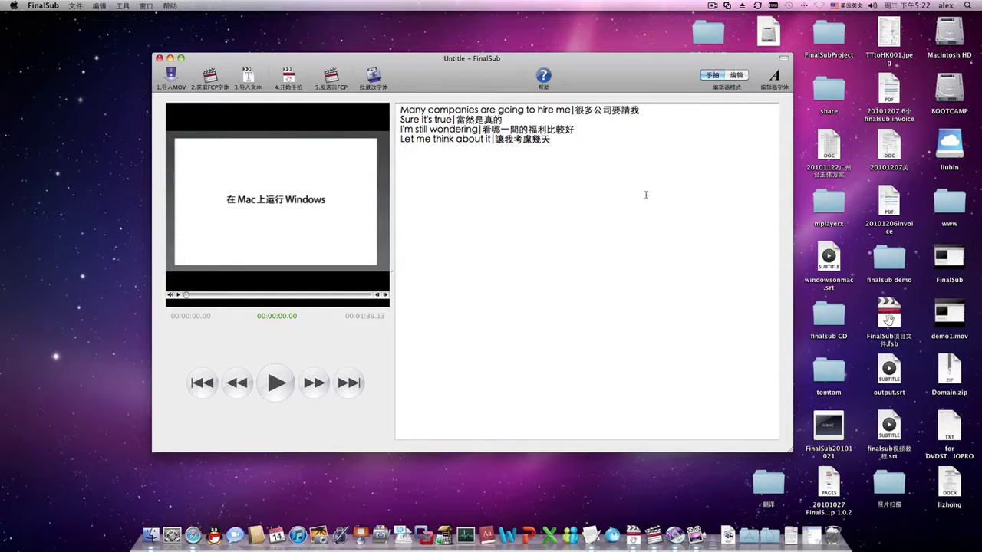
pyautogui.press('space')
pyautogui.press('Return')
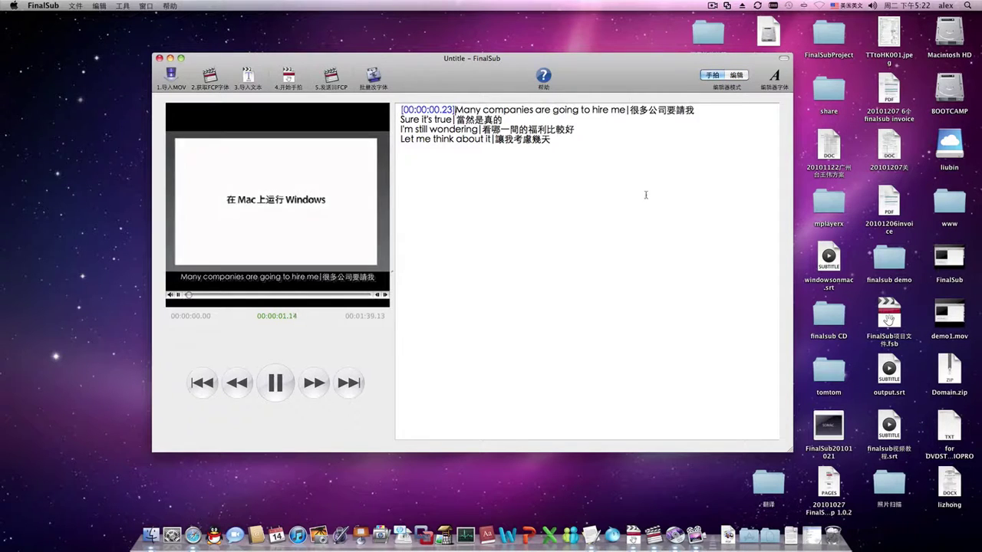
pyautogui.press('Return')
pyautogui.press('Return')
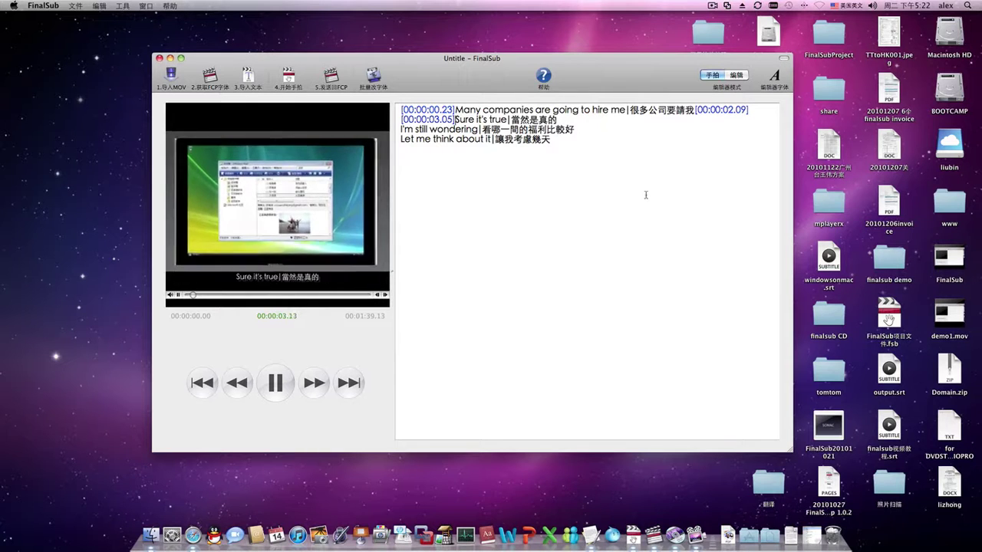
pyautogui.press('Return')
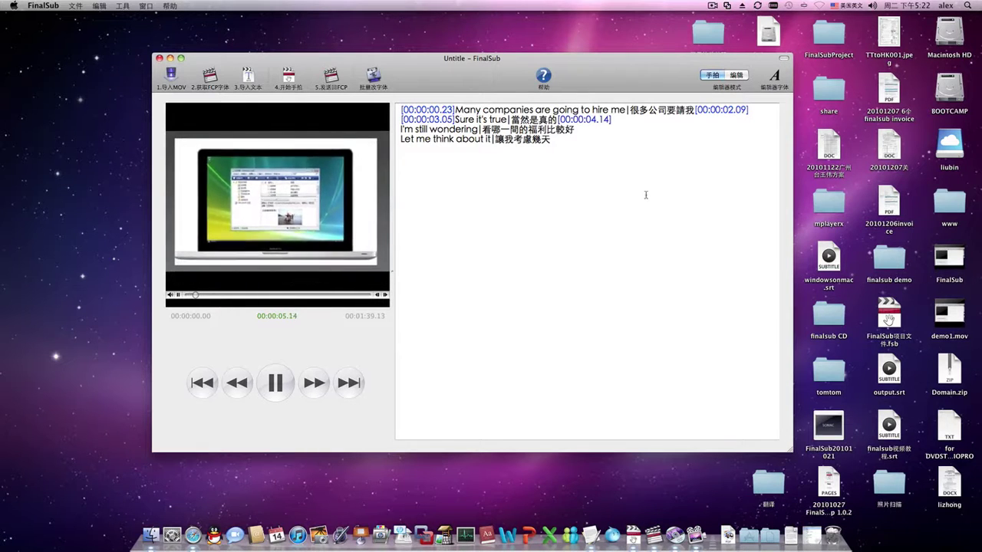
pyautogui.press('Return')
pyautogui.press('Return')
pyautogui.press('Return')
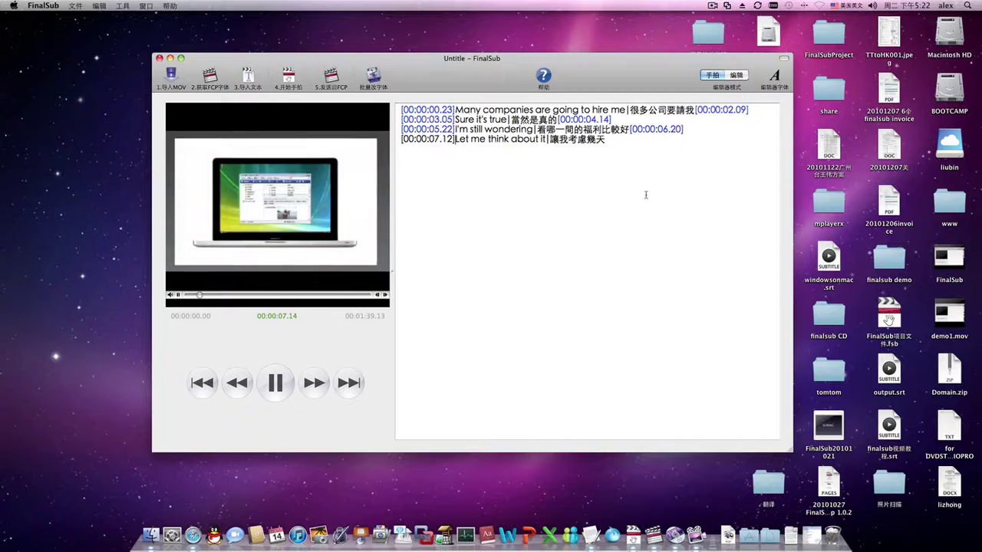
pyautogui.press('Return')
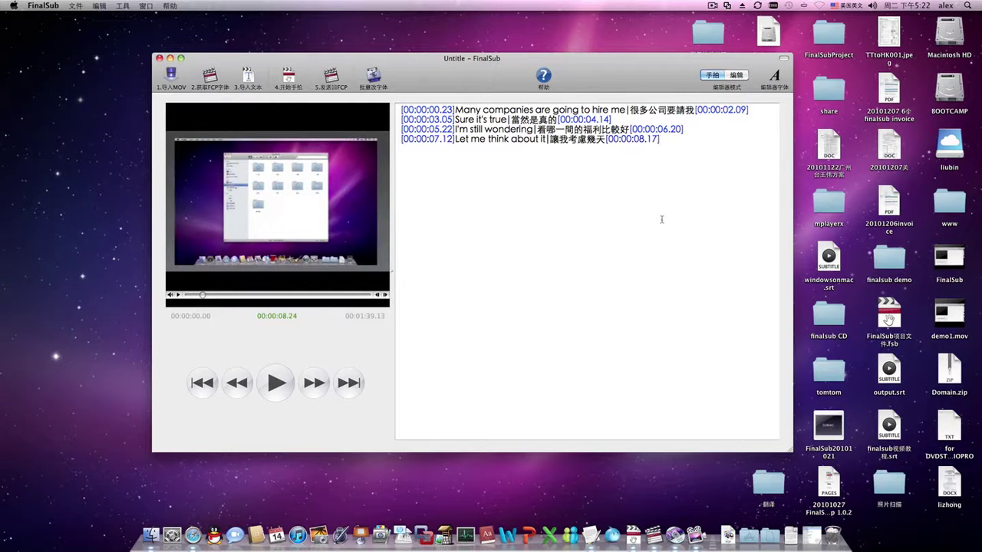
pyautogui.click(329, 80)
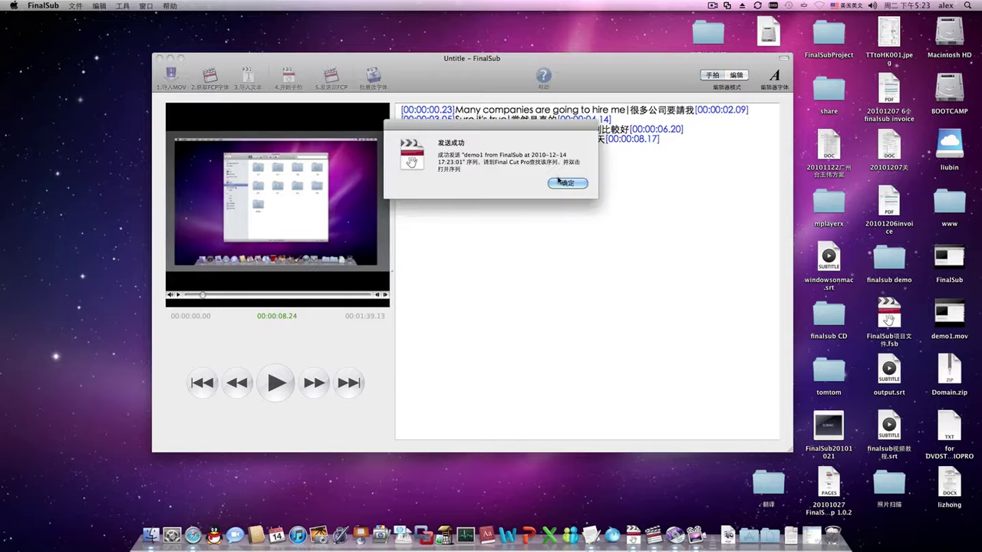
pyautogui.click(562, 182)
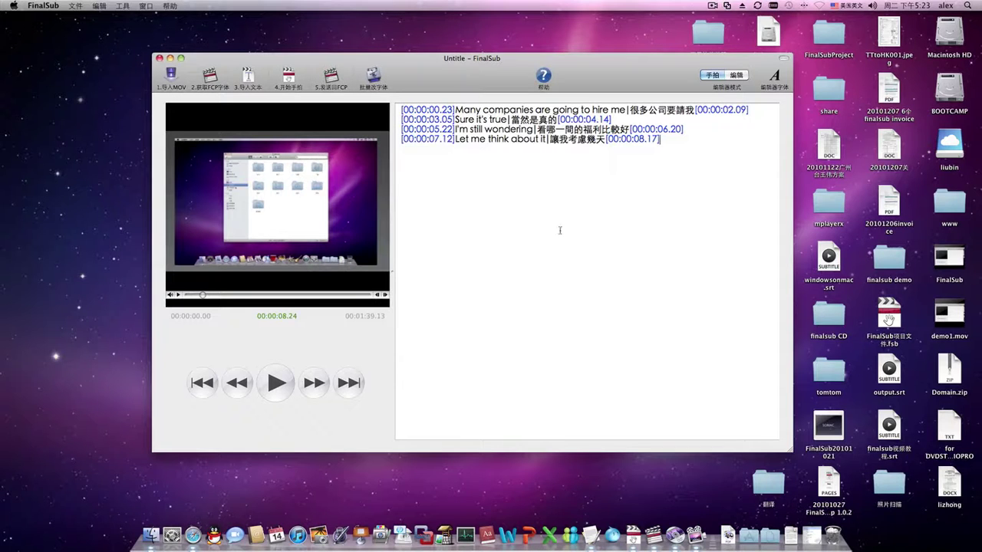
# - Open the new demo1 from FinalSub sequence and scrub through its four bilingual titles
pyautogui.click(653, 546)
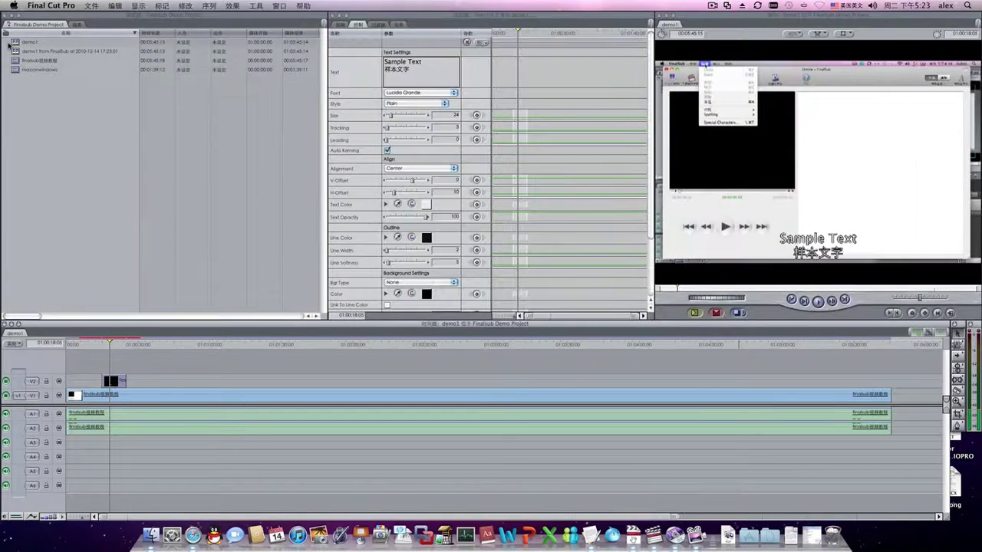
pyautogui.doubleClick(14, 51)
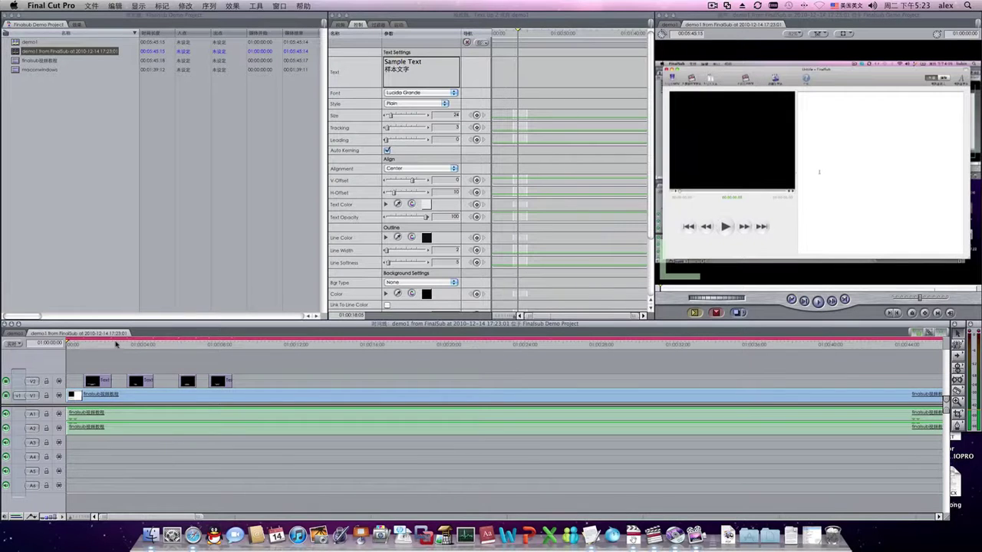
pyautogui.click(90, 344)
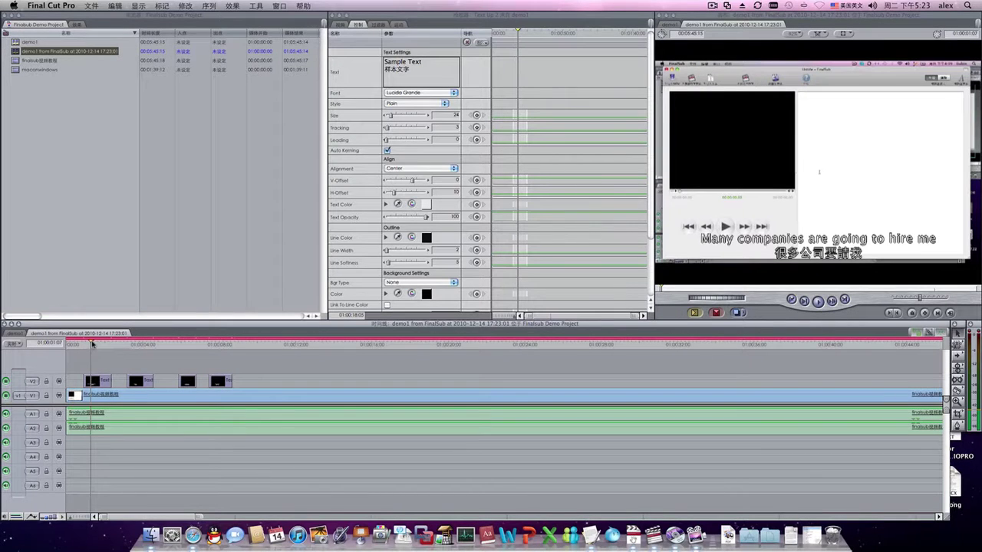
pyautogui.moveTo(93, 344); pyautogui.dragTo(95, 344)
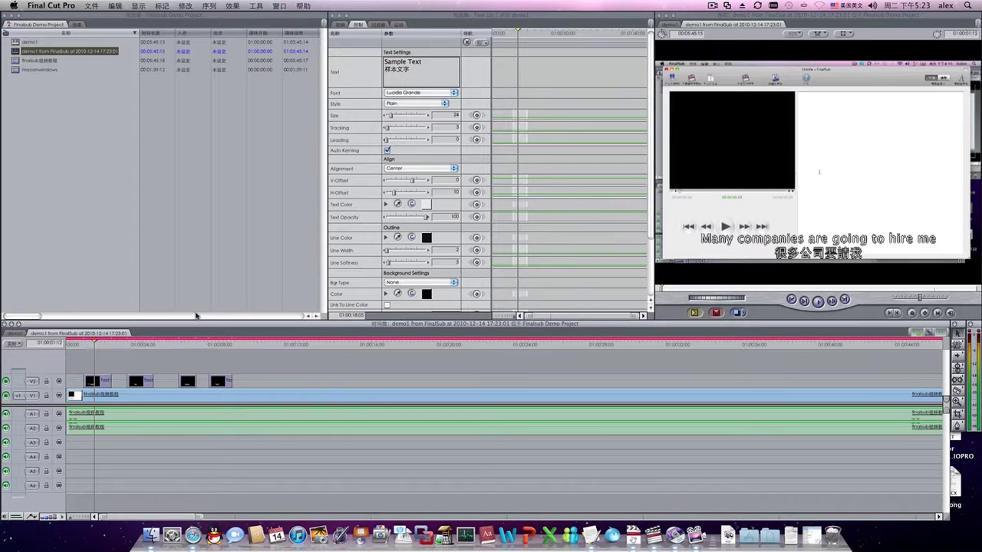
pyautogui.click(138, 344)
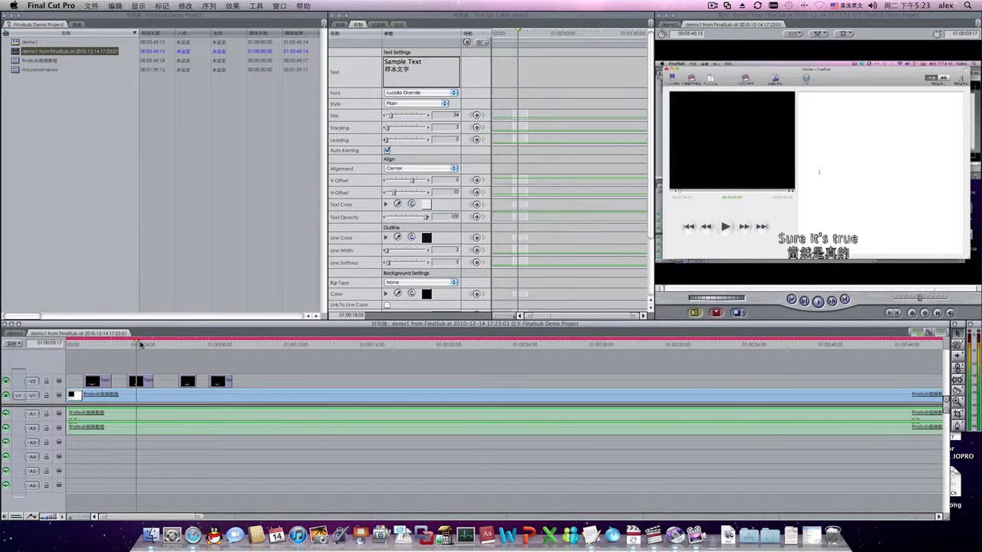
pyautogui.moveTo(140, 344); pyautogui.dragTo(218, 344)
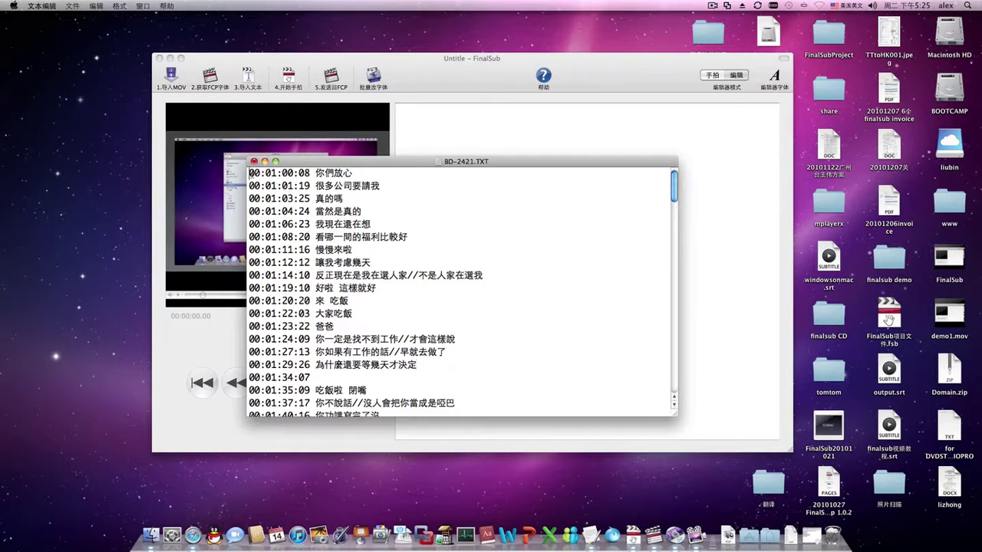
# - Look over the BD-2421.TXT script and its // line-split markers
pyautogui.click(352, 175)
pyautogui.moveTo(419, 275); pyautogui.dragTo(407, 274)
pyautogui.click(427, 276)
pyautogui.click(418, 276)
# - Copy the entire timecoded script and return to FinalSub's empty subtitle area
pyautogui.press('super+a')
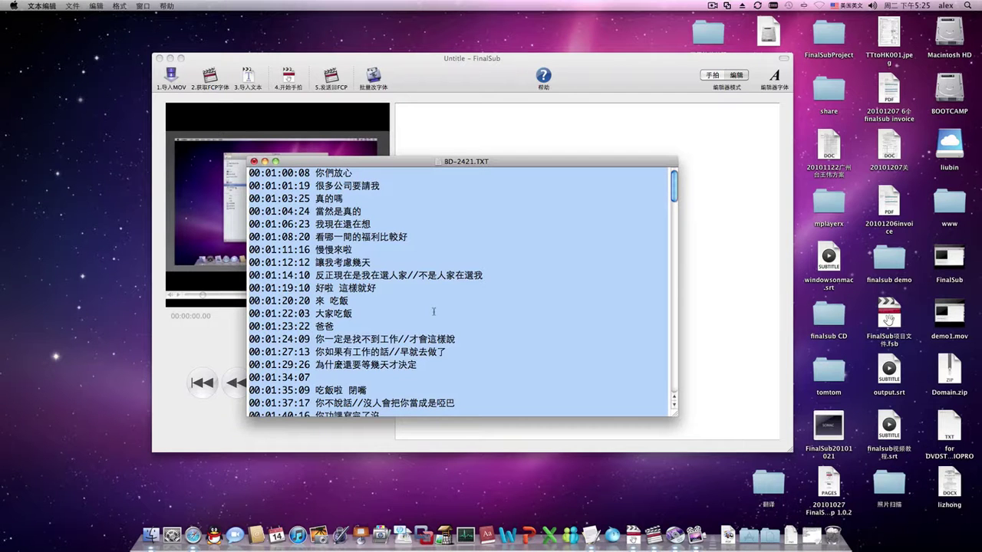
pyautogui.press('super+c')
pyautogui.click(482, 122)
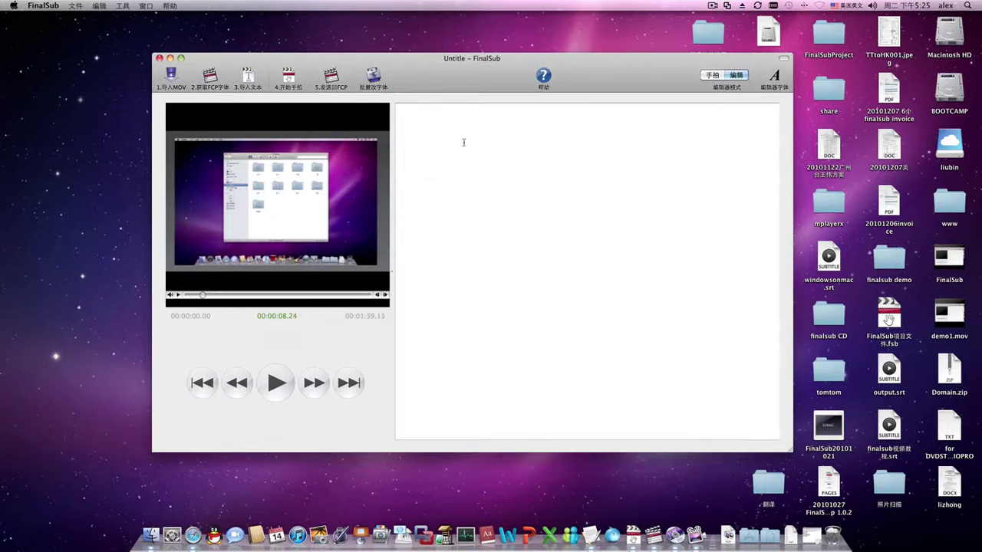
# - Paste the BD-2421 script and convert its timecodes with 工具 > 转换时间码格式
pyautogui.press('super+v')
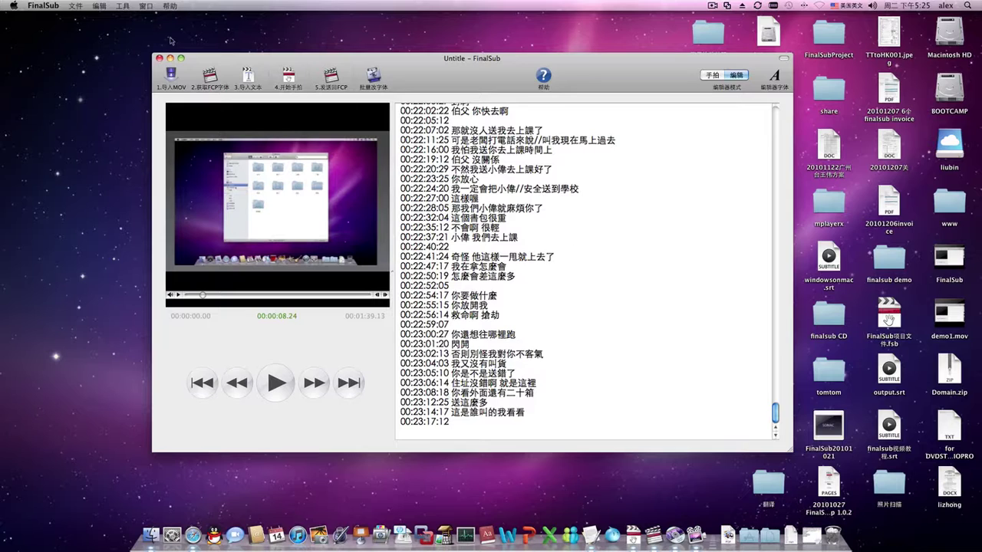
pyautogui.click(123, 7)
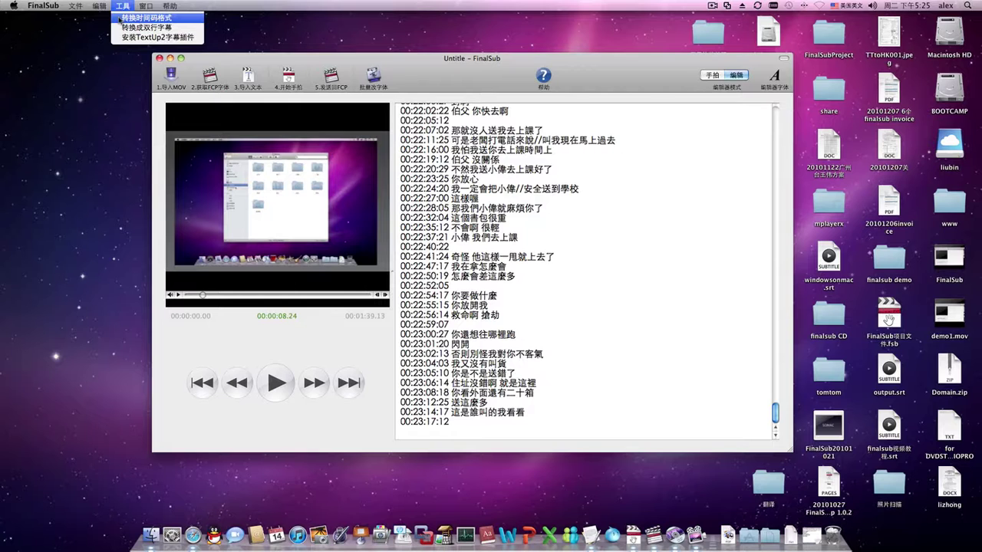
pyautogui.click(146, 17)
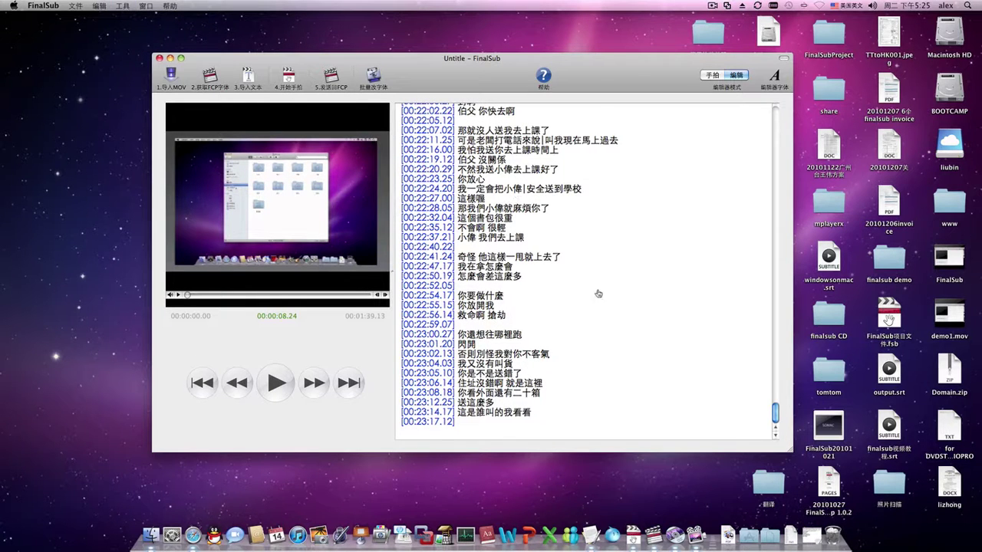
# - Preview the subtitle at 00:01:14.10 over the video and inspect its line split
pyautogui.moveTo(775, 413); pyautogui.dragTo(778, 105)
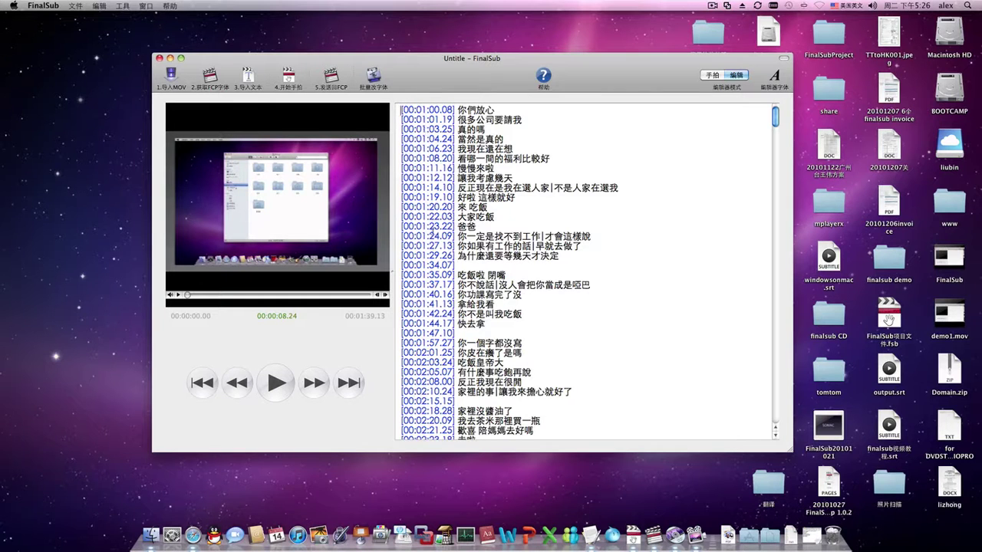
pyautogui.click(437, 188)
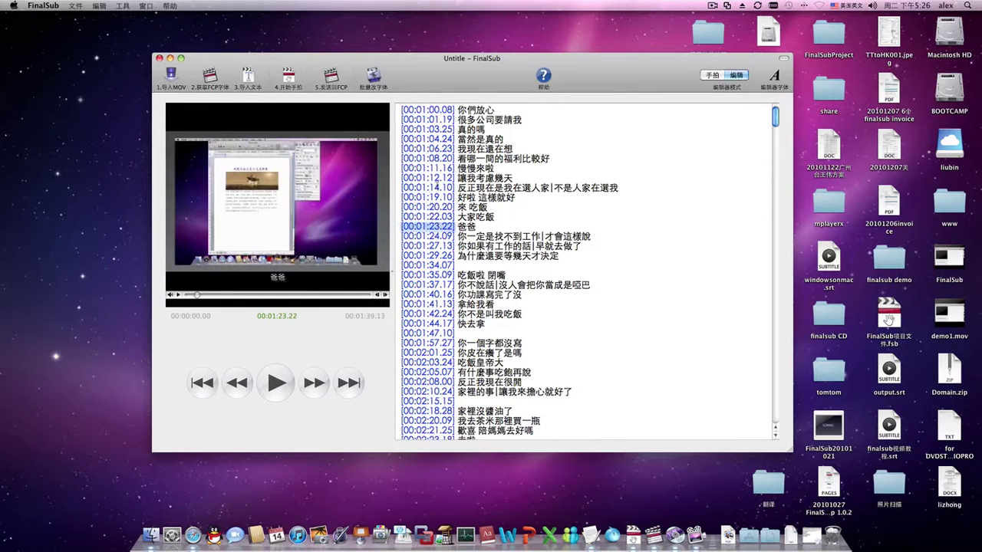
pyautogui.click(553, 188)
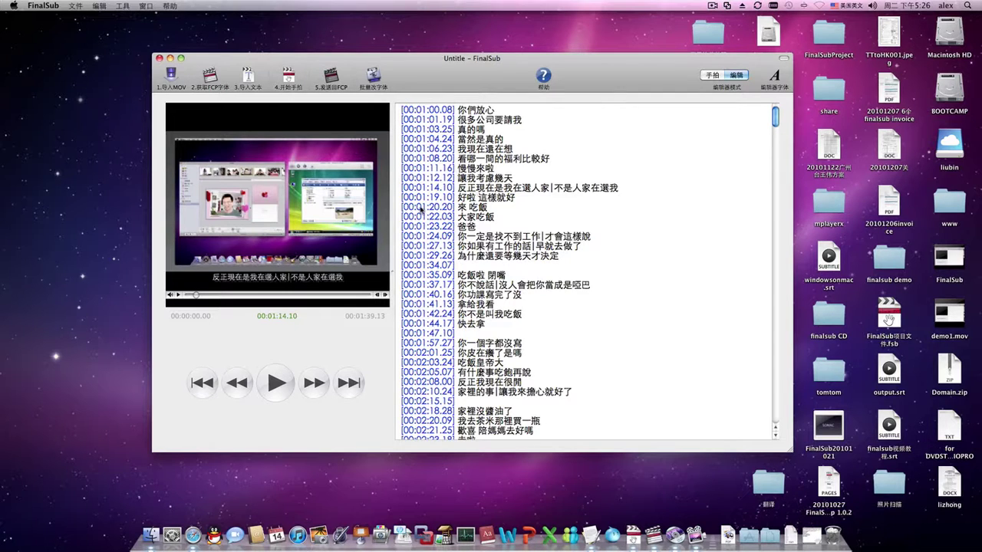
# - Open the newer 17:26:13 demo1 sequence and scrub the timeline to preview its Chinese subtitles
pyautogui.click(653, 537)
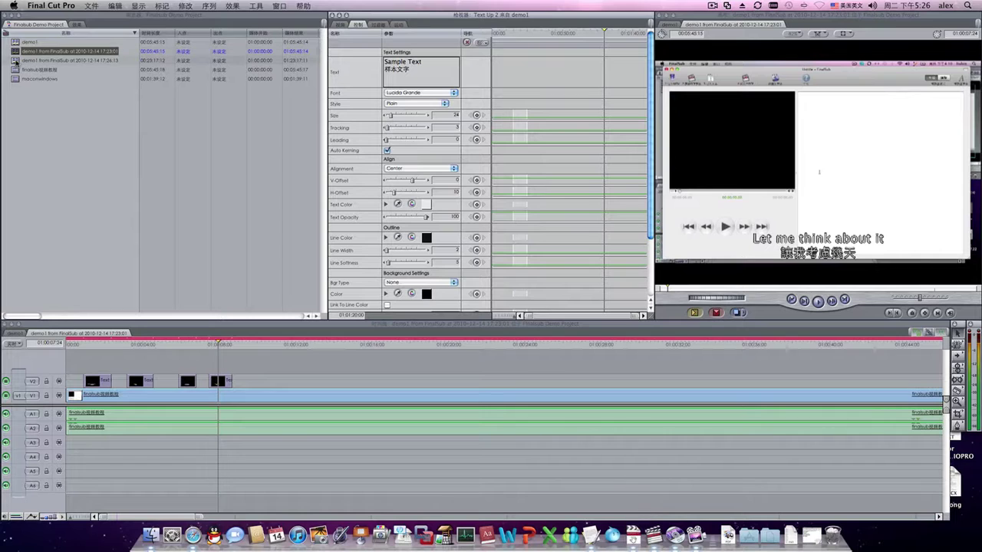
pyautogui.click(15, 60)
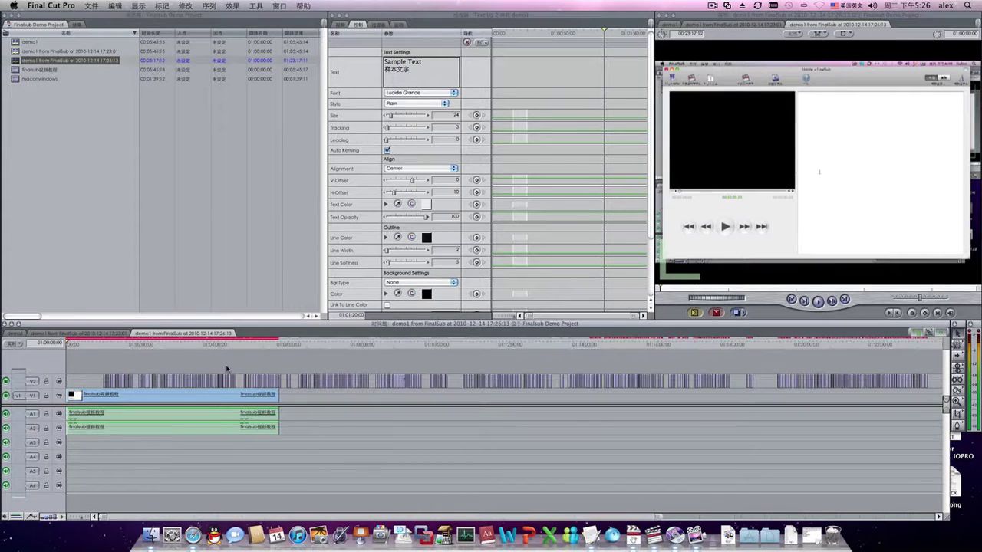
pyautogui.click(170, 344)
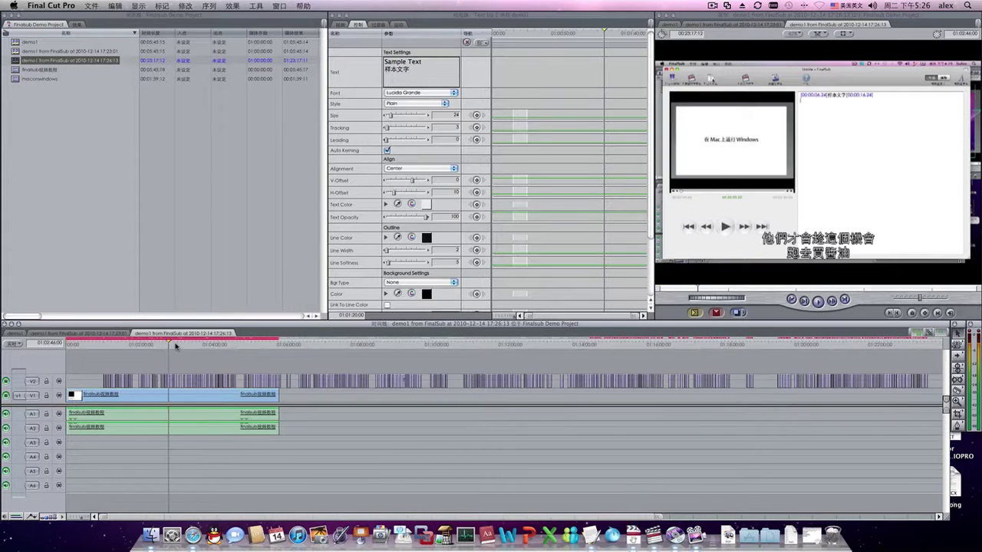
pyautogui.moveTo(175, 346); pyautogui.dragTo(354, 363)
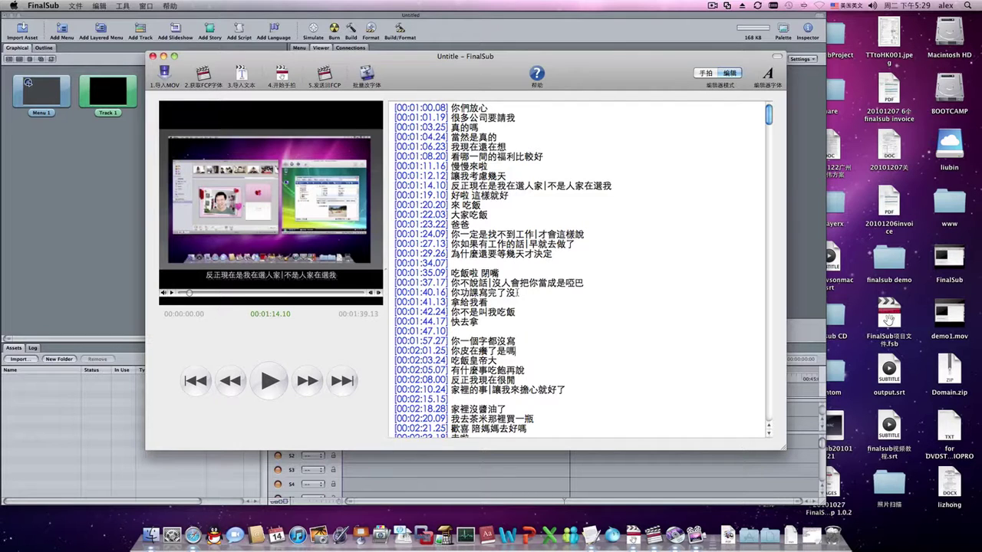
# - Export the subtitles as an STL file, output.stl, on the desktop
pyautogui.click(75, 6)
pyautogui.click(107, 133)
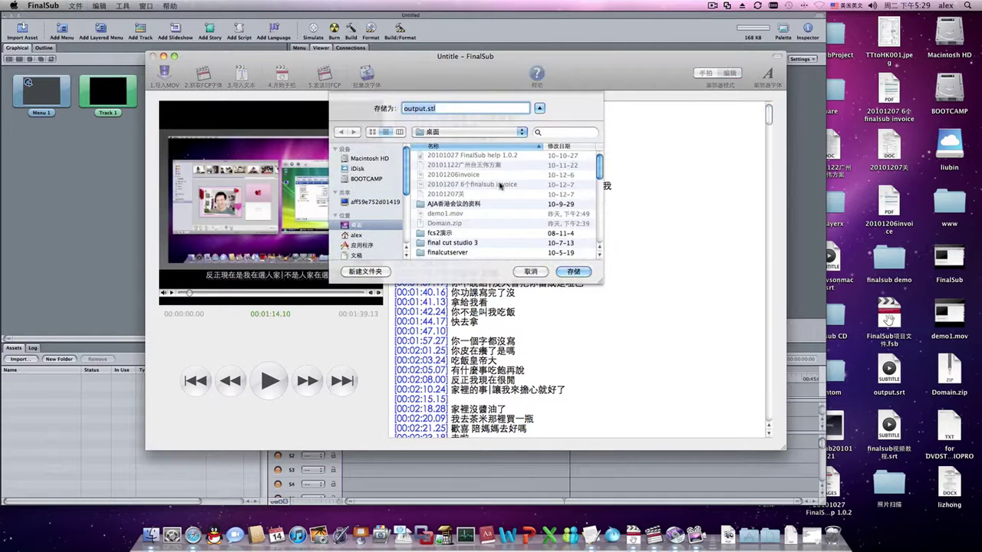
pyautogui.click(573, 271)
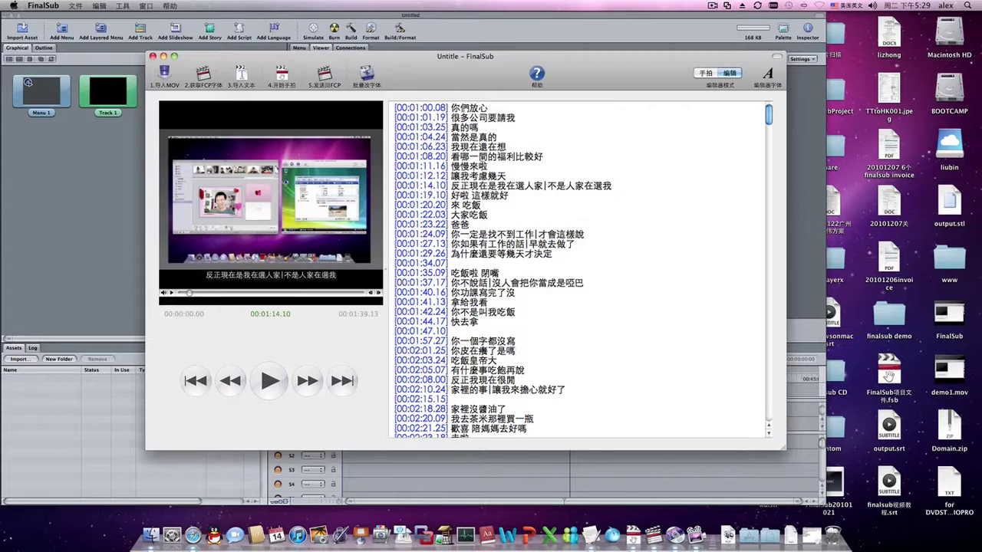
pyautogui.click(87, 216)
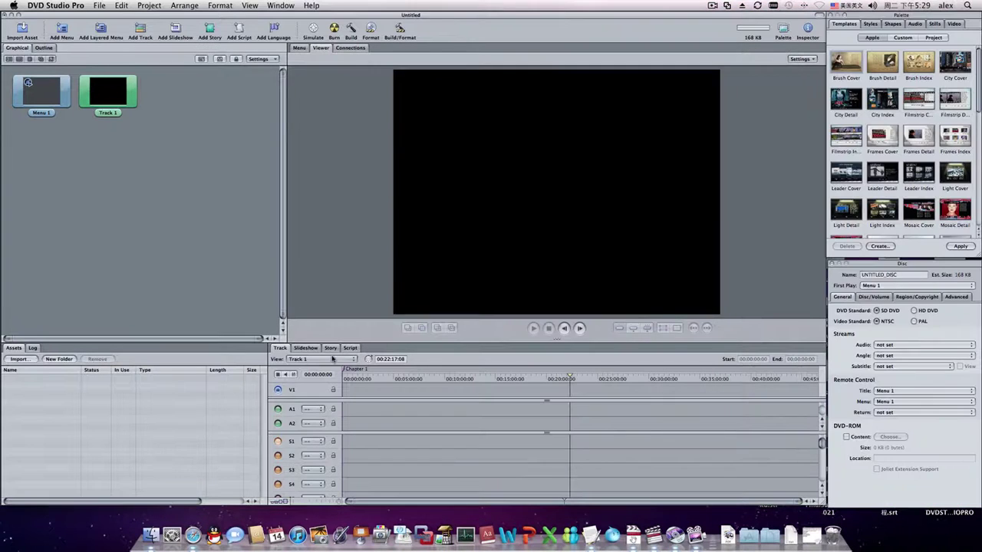
# - Import output.stl into subtitle track S1, accept the 429-subtitle notice, and scrub to check
pyautogui.rightClick(362, 445)
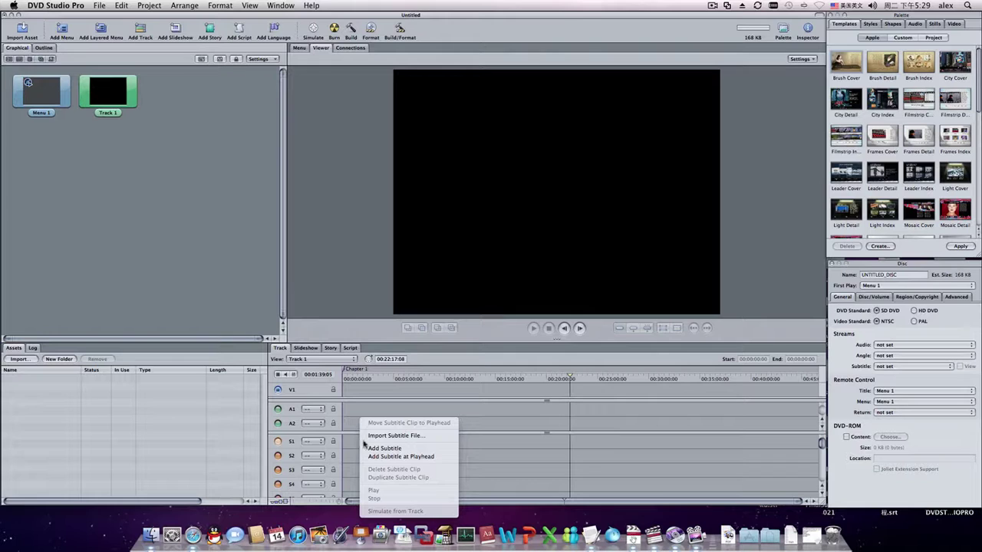
pyautogui.click(392, 435)
pyautogui.scroll(-5, 547, 208)
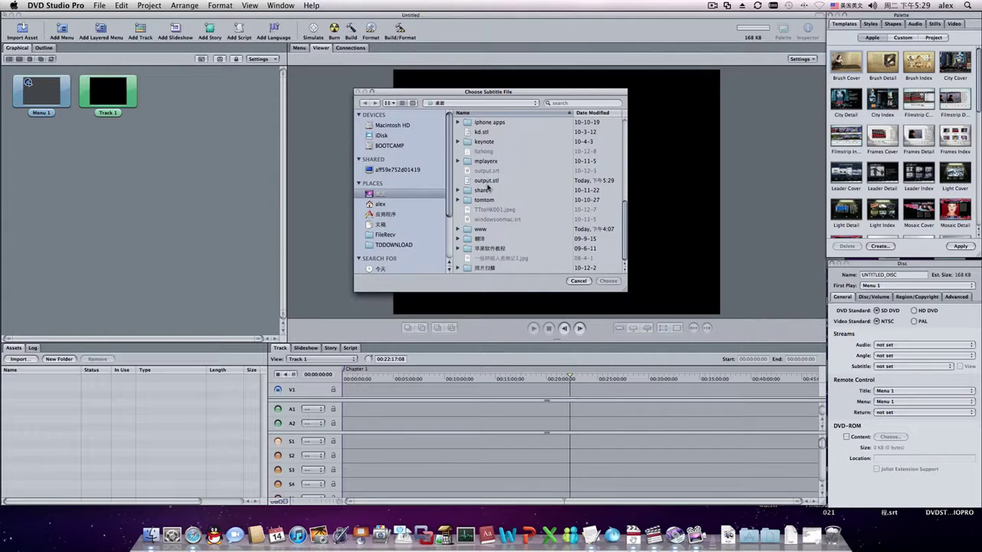
pyautogui.click(488, 181)
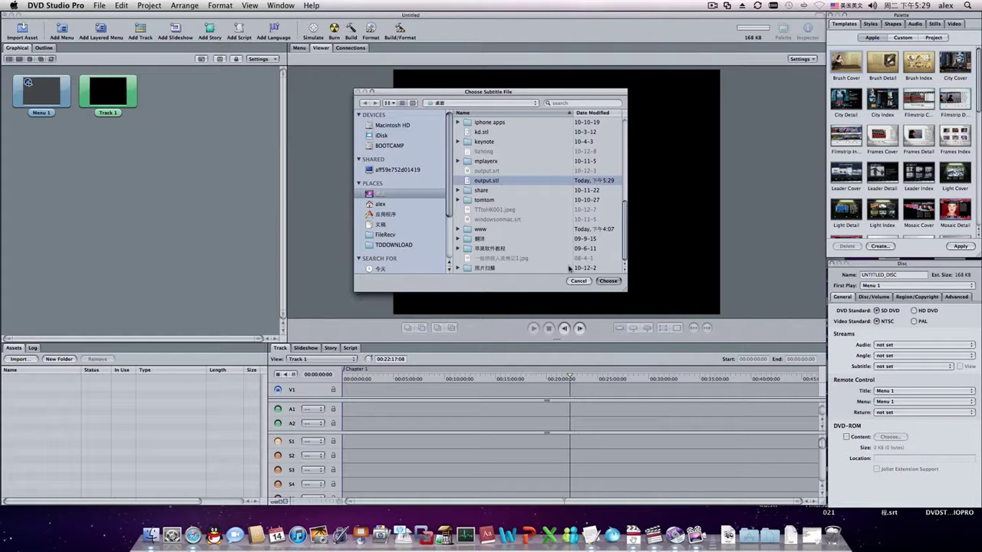
pyautogui.click(605, 281)
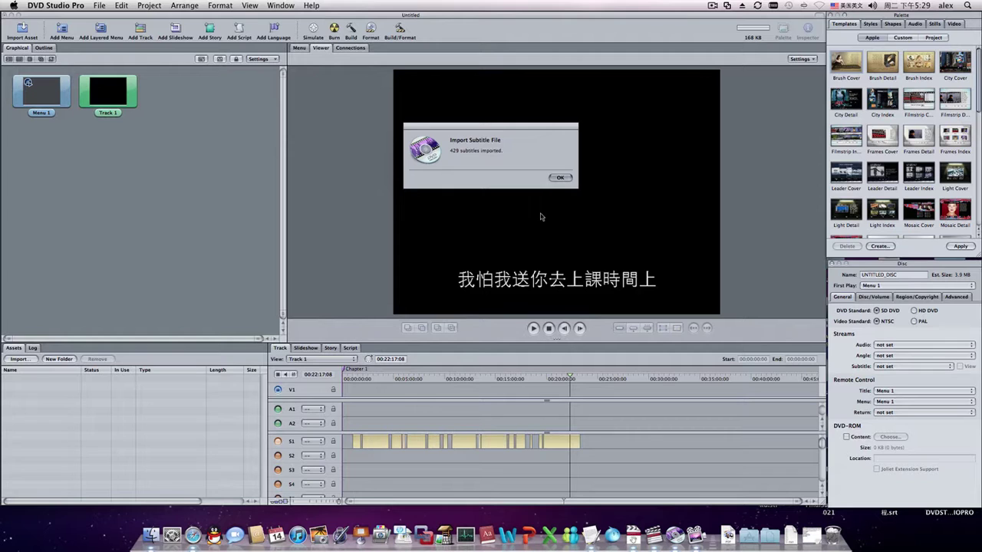
pyautogui.click(560, 178)
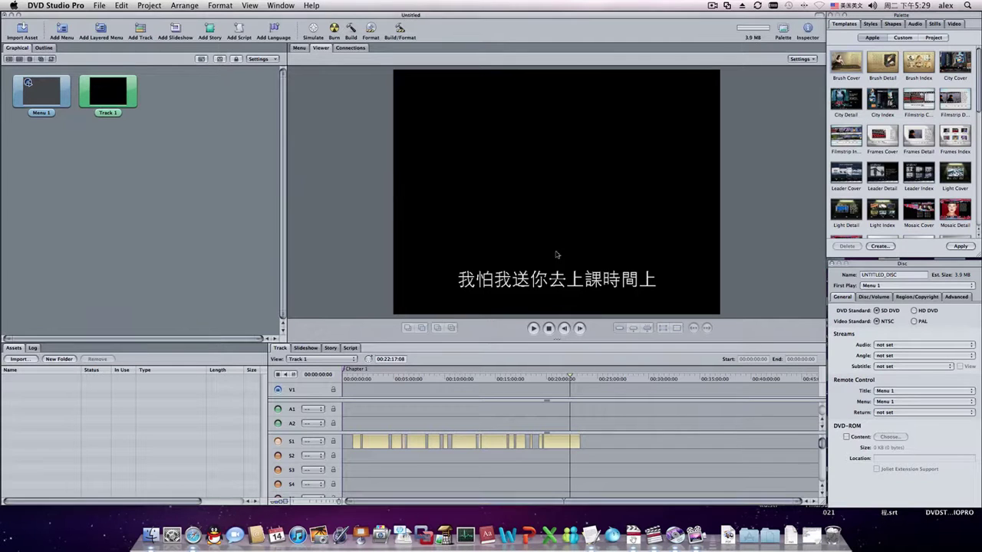
pyautogui.moveTo(400, 379)
pyautogui.mouseDown()
pyautogui.moveTo(556, 379)
pyautogui.moveTo(376, 379)
pyautogui.mouseUp()
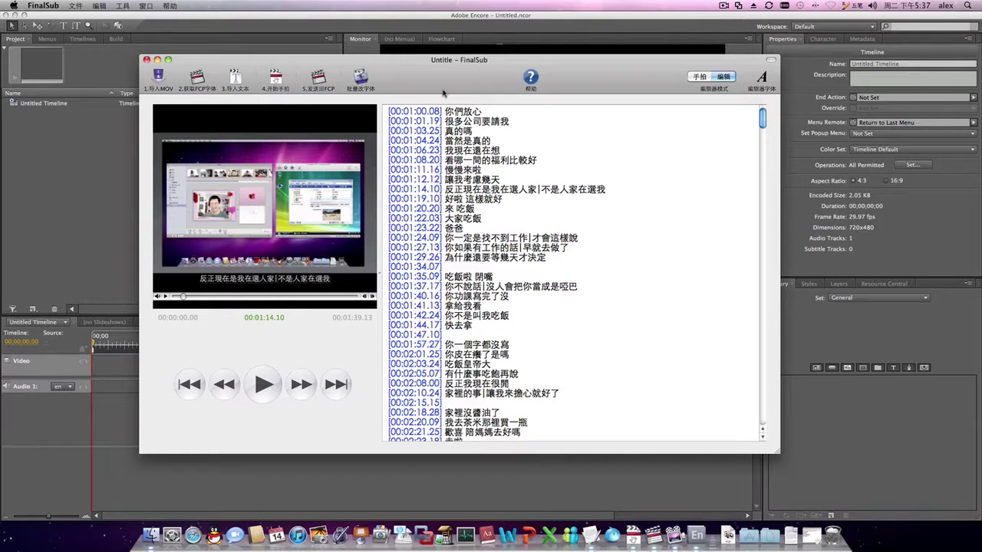
# - Export the subtitles as a Text Script file, output.txt, on the desktop
pyautogui.click(76, 6)
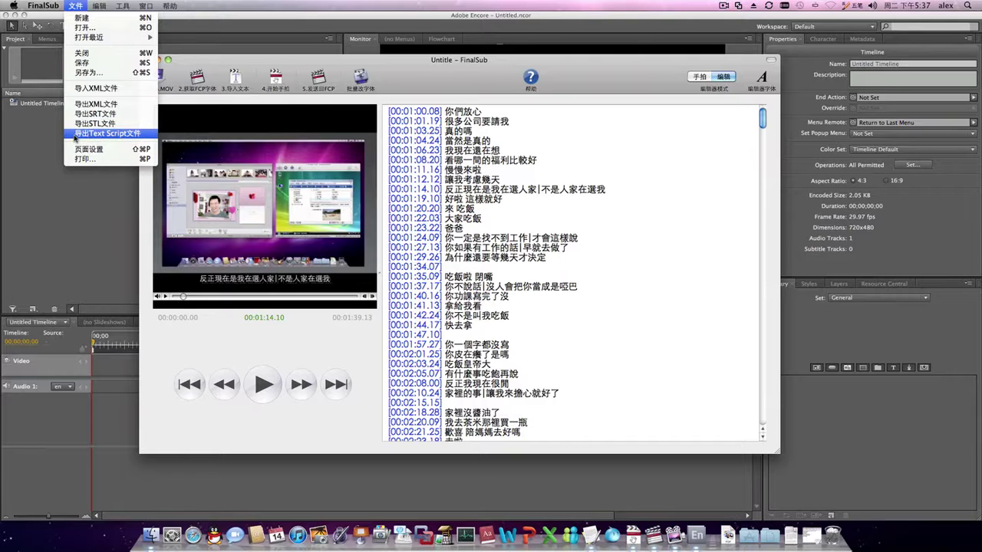
pyautogui.click(76, 134)
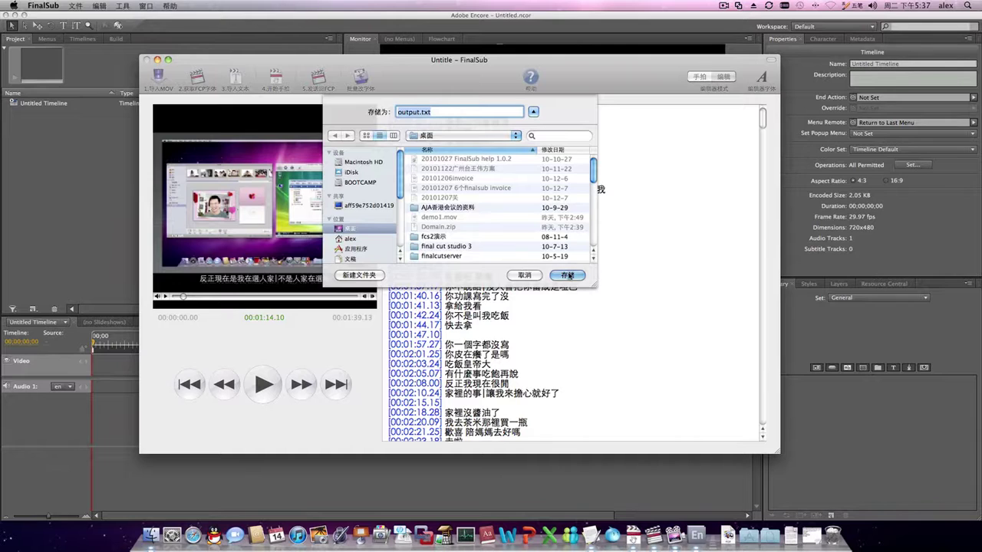
pyautogui.click(567, 275)
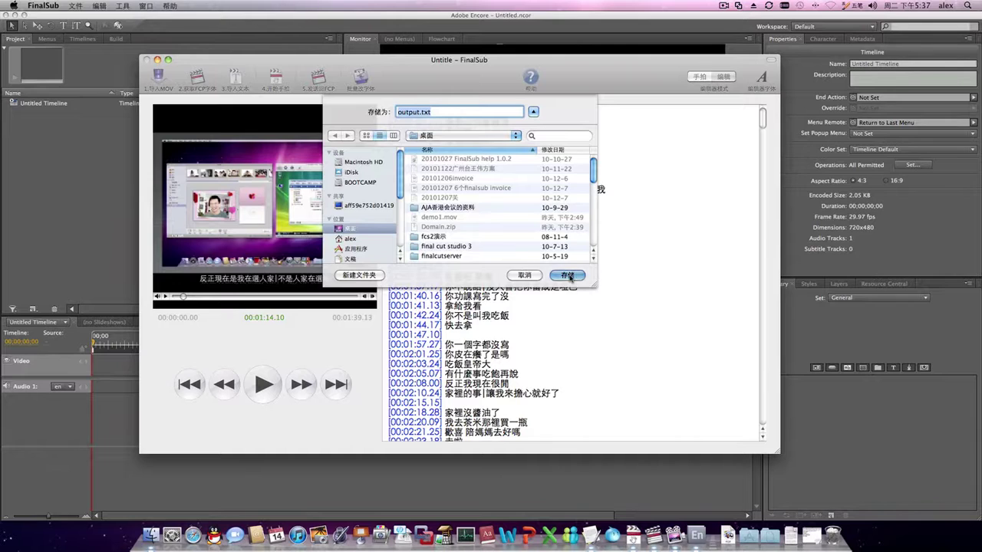
pyautogui.click(121, 158)
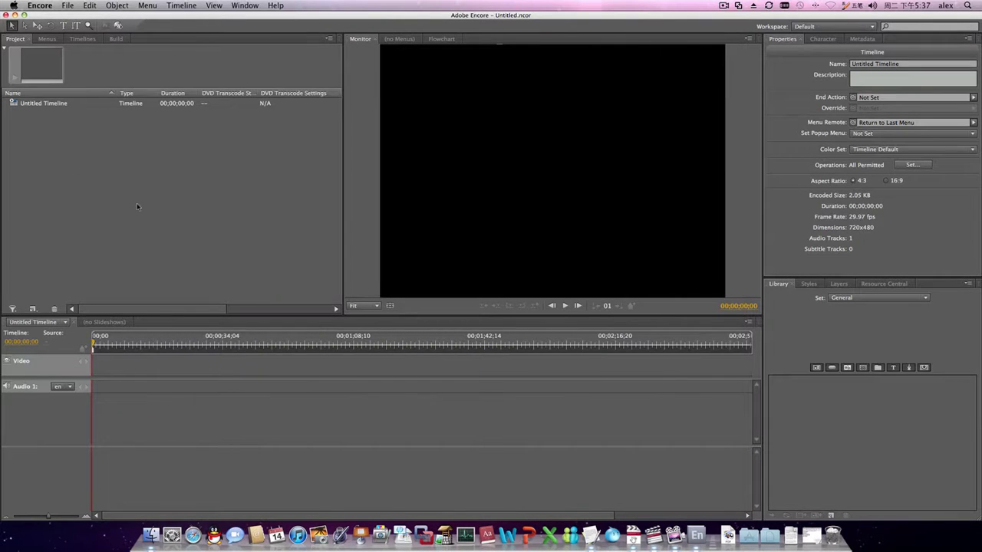
# - Import output.txt from the desktop as a Text Script, creating the Subtitle 1 track
pyautogui.rightClick(118, 470)
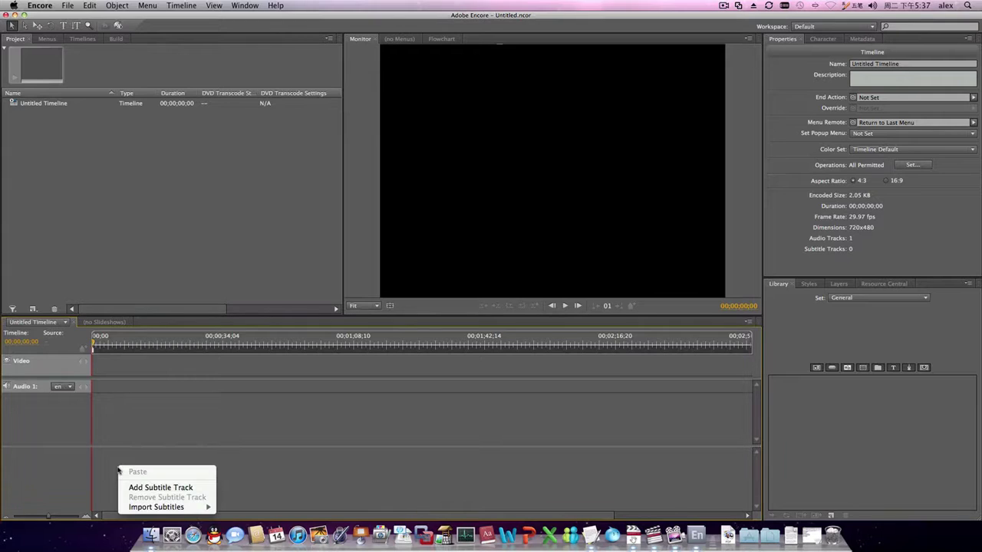
pyautogui.moveTo(154, 509)
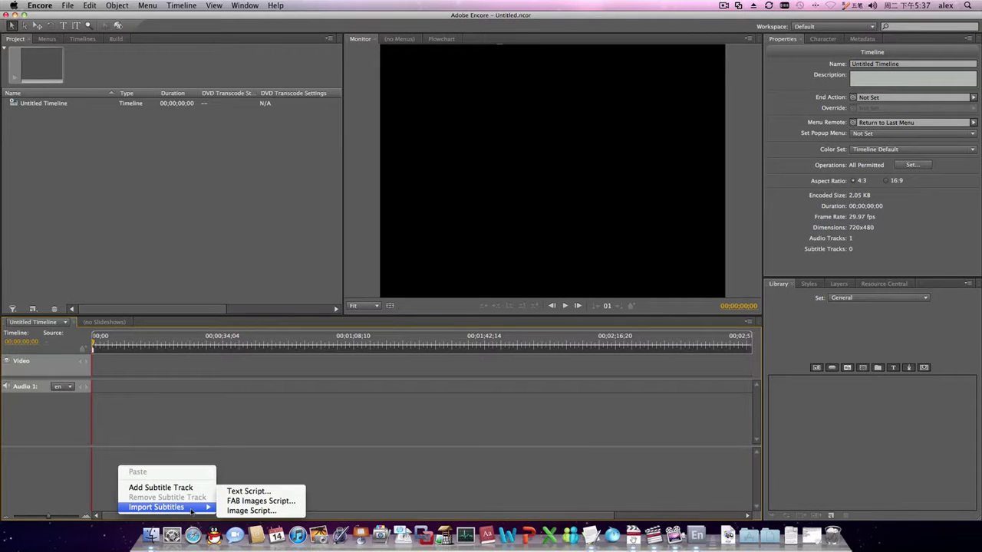
pyautogui.click(237, 494)
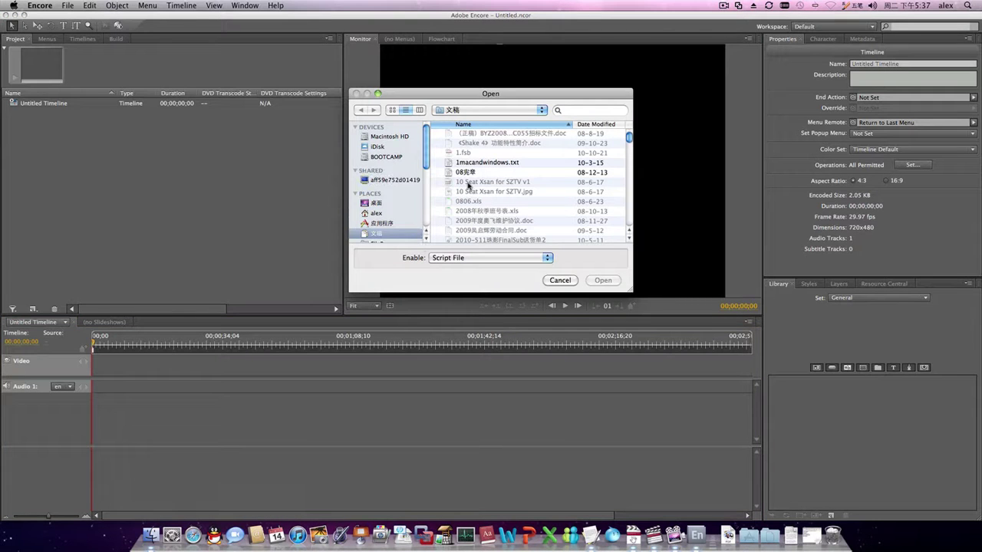
pyautogui.click(375, 213)
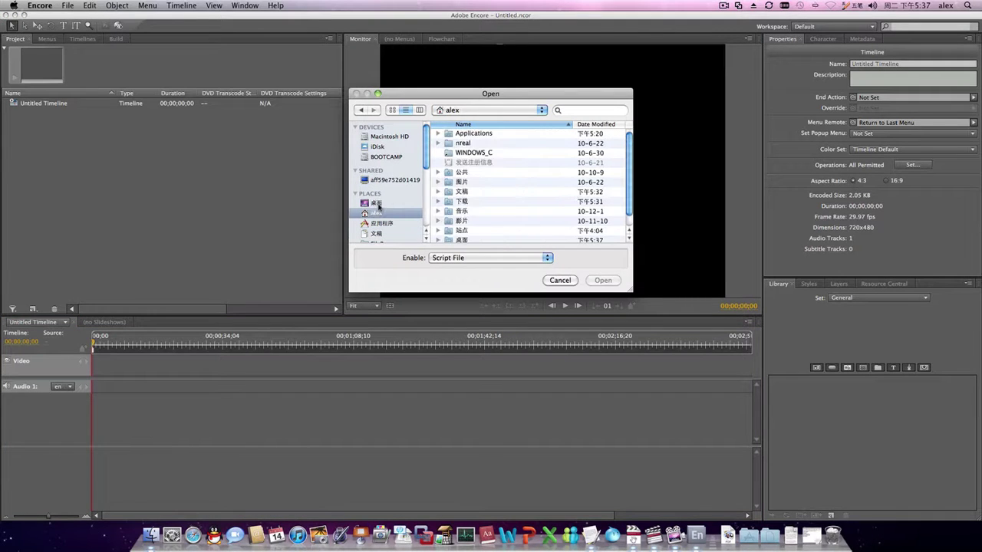
pyautogui.click(376, 203)
pyautogui.click(592, 124)
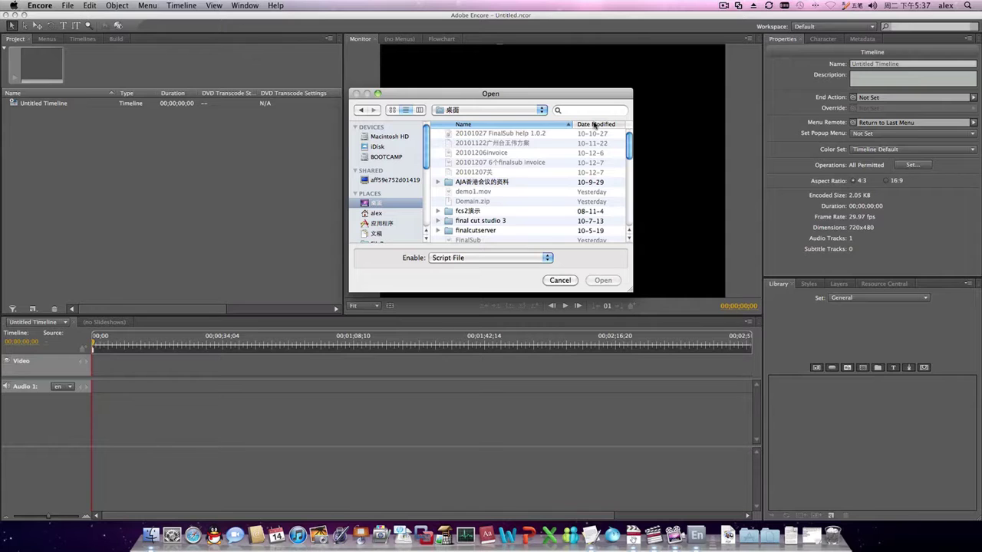
pyautogui.click(482, 133)
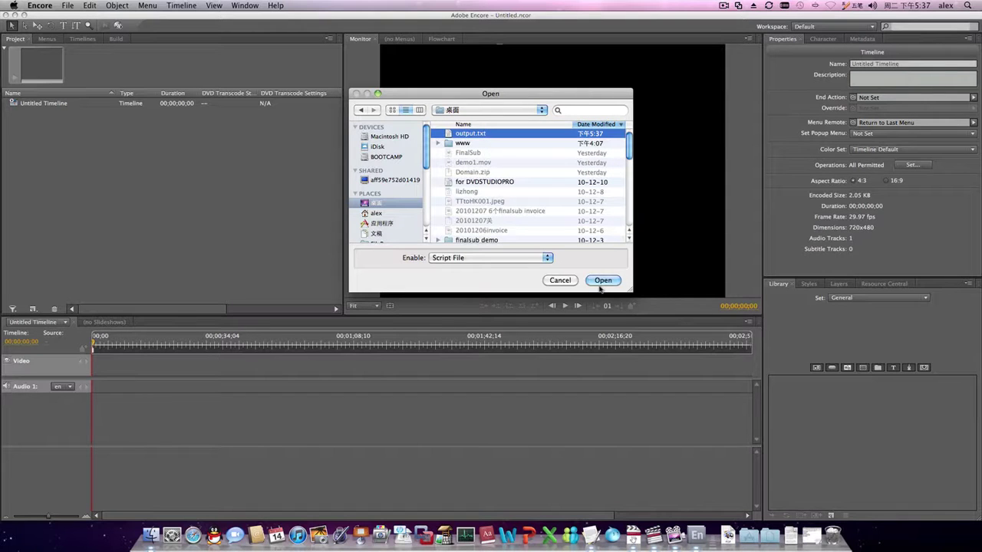
pyautogui.click(603, 281)
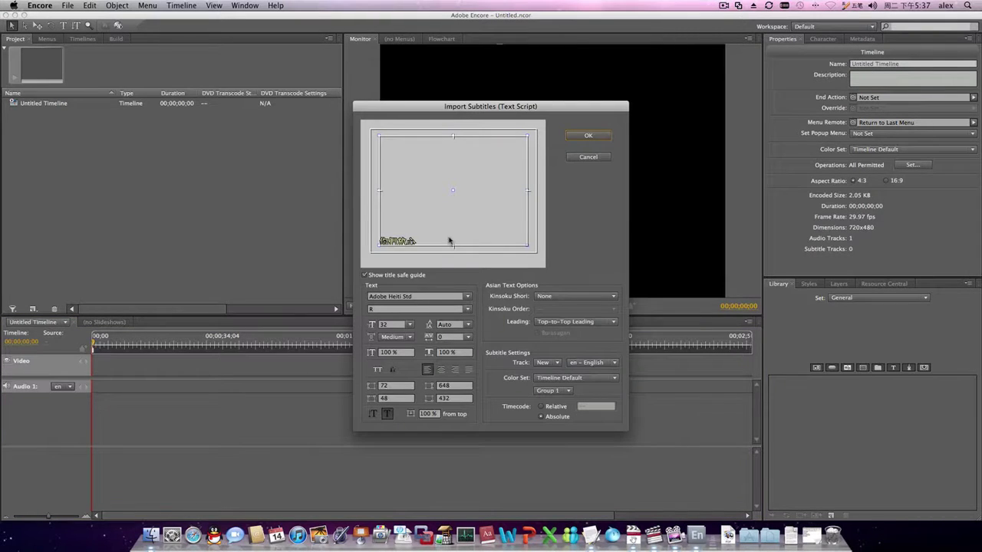
pyautogui.click(587, 135)
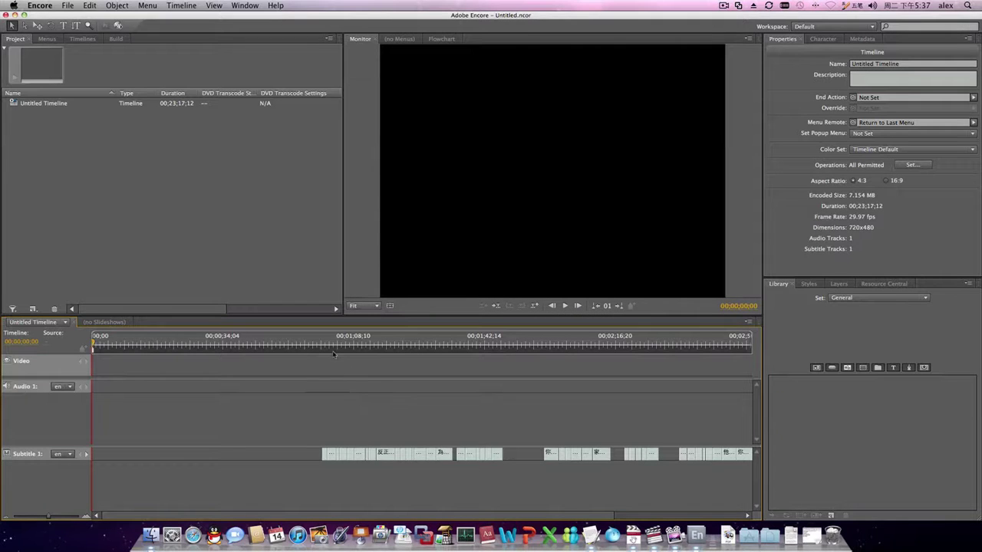
# - Scrub the timeline from about 1:16 onward to preview the Chinese subtitles, ending on 爸爸
pyautogui.moveTo(334, 344); pyautogui.dragTo(379, 346)
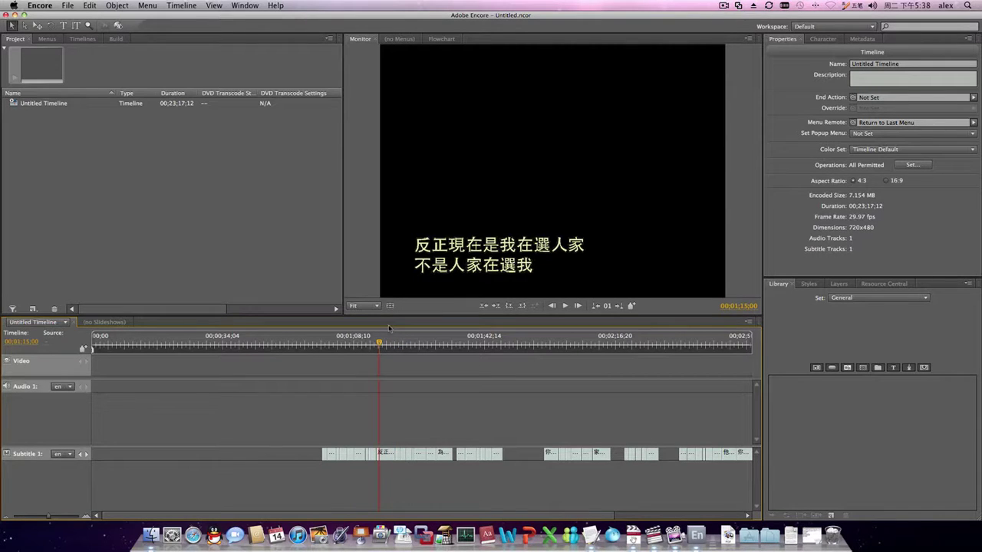
pyautogui.moveTo(380, 344); pyautogui.dragTo(415, 345)
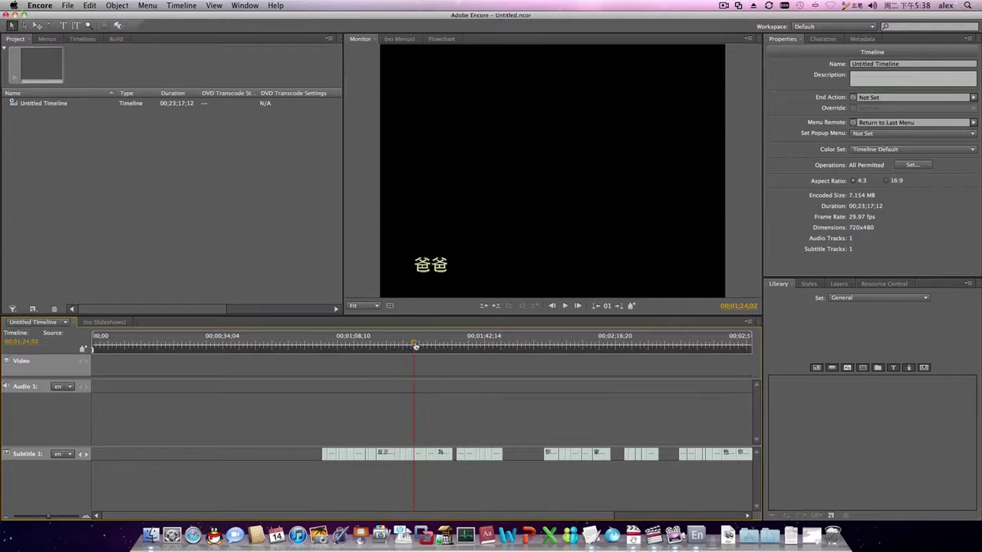